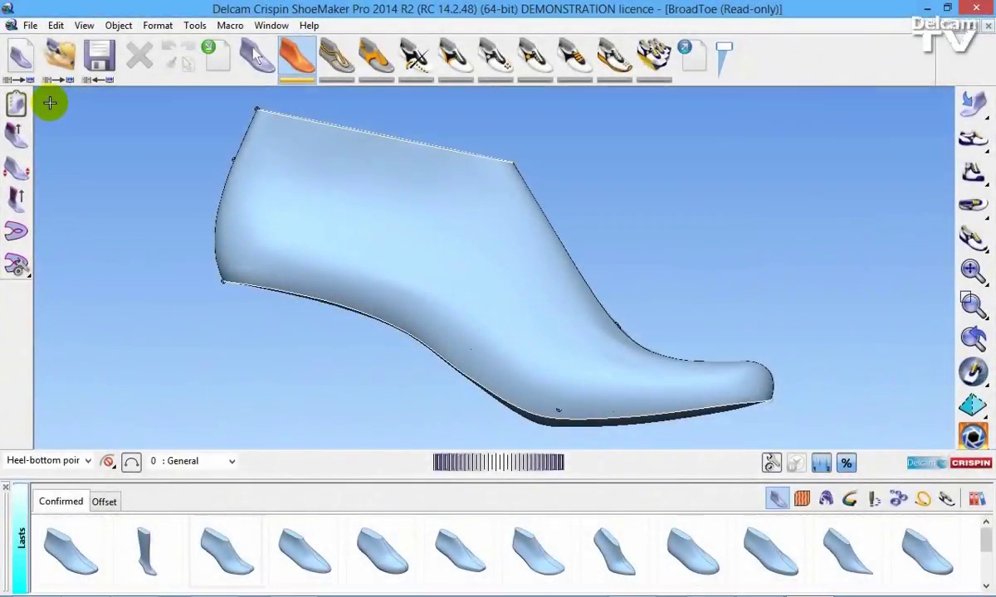
# - Open the Last Identification Wizard for the standard last and advance to the attributes of the last
pyautogui.click(16, 102)
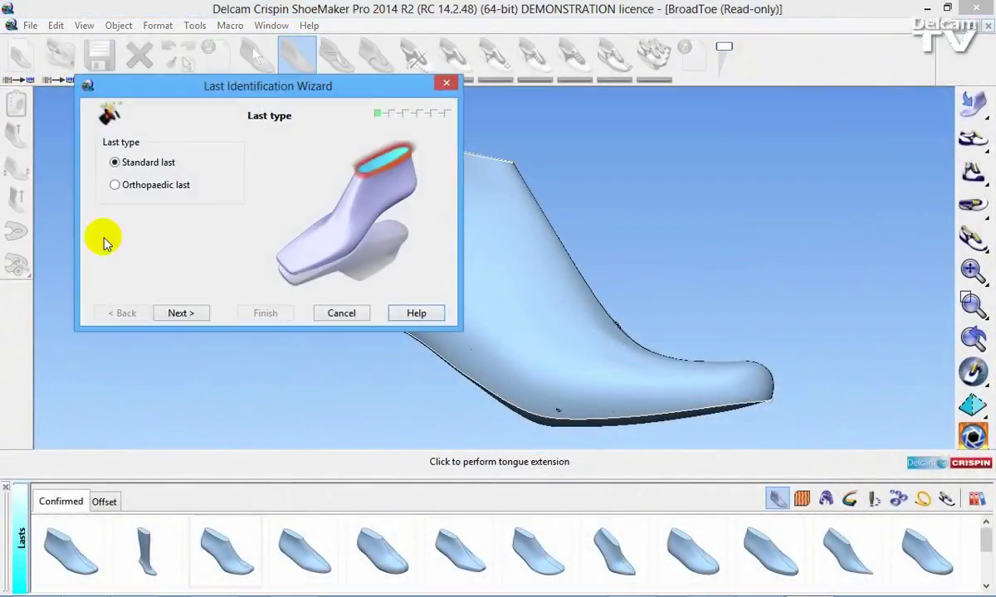
pyautogui.click(176, 313)
pyautogui.click(176, 314)
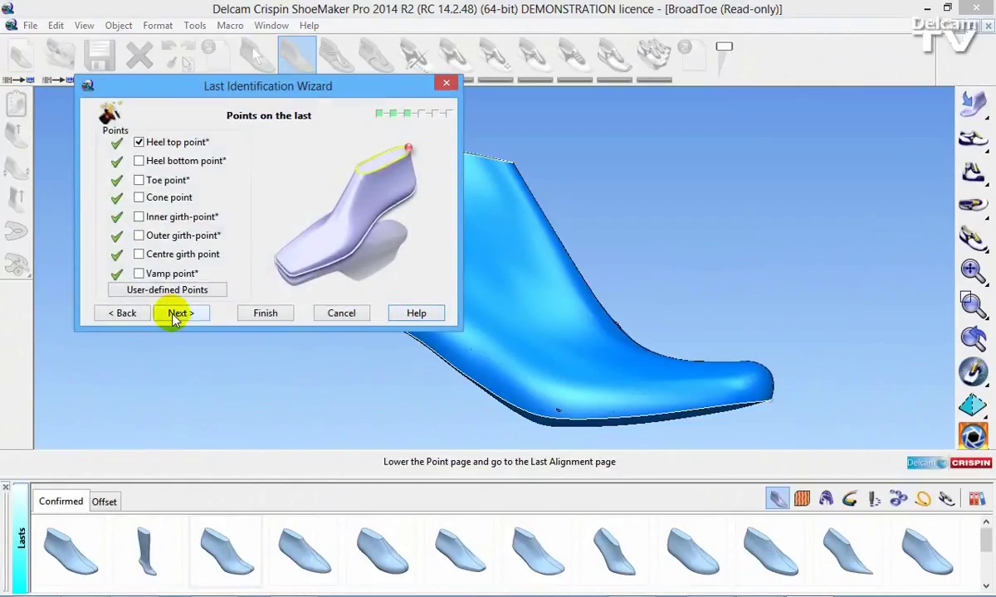
pyautogui.click(176, 315)
pyautogui.click(176, 313)
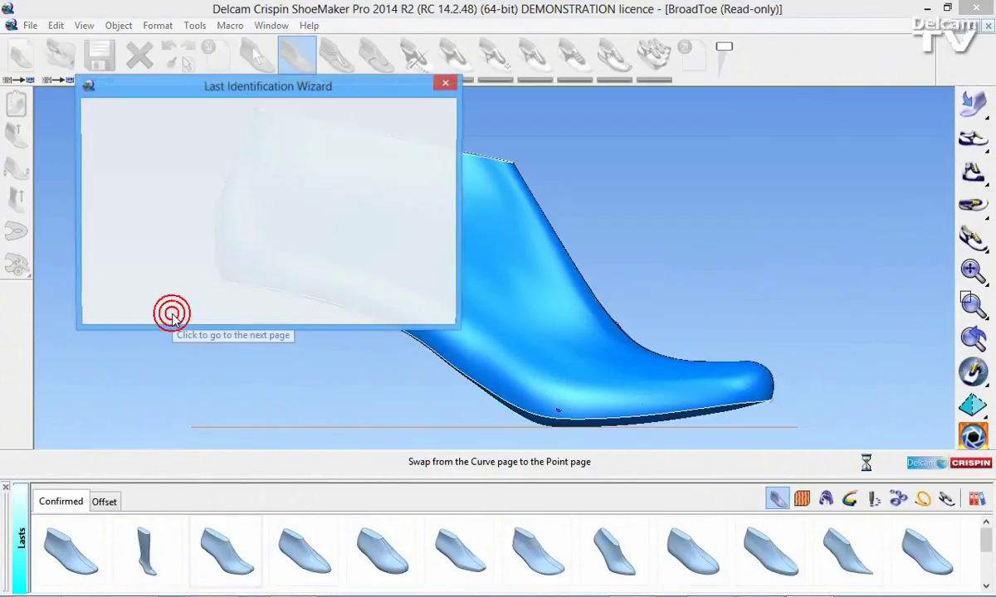
pyautogui.click(176, 314)
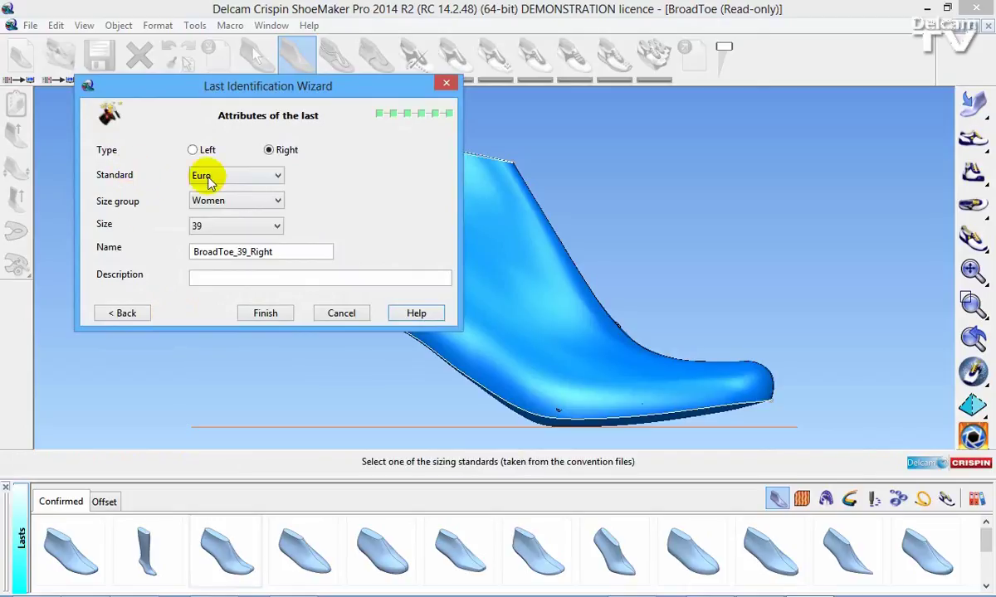
# - Examine the available sizing standards, size groups and sizes, trying the Boys and Men groups, and cancel the wizard
pyautogui.click(250, 178)
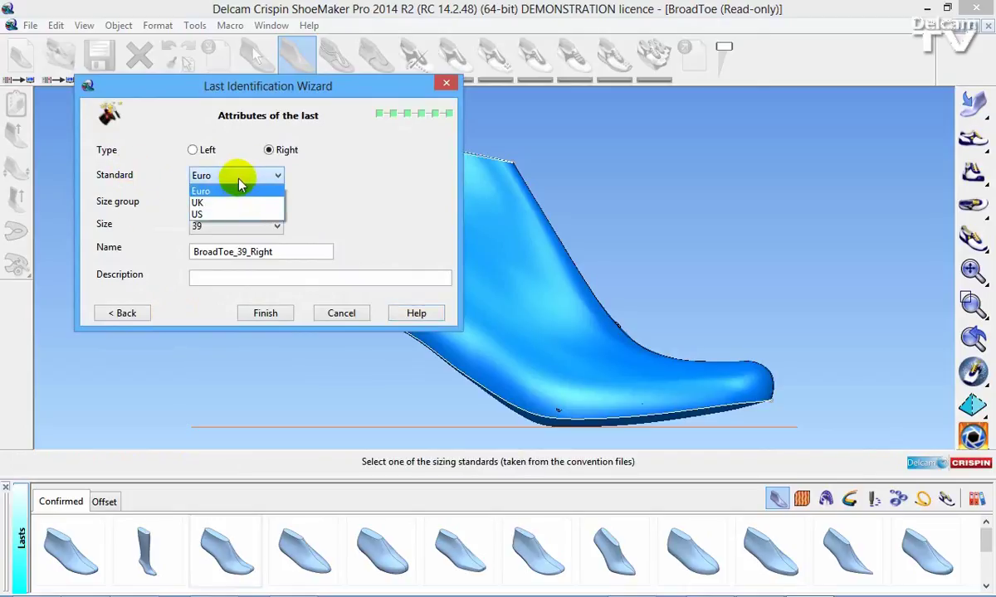
pyautogui.click(239, 179)
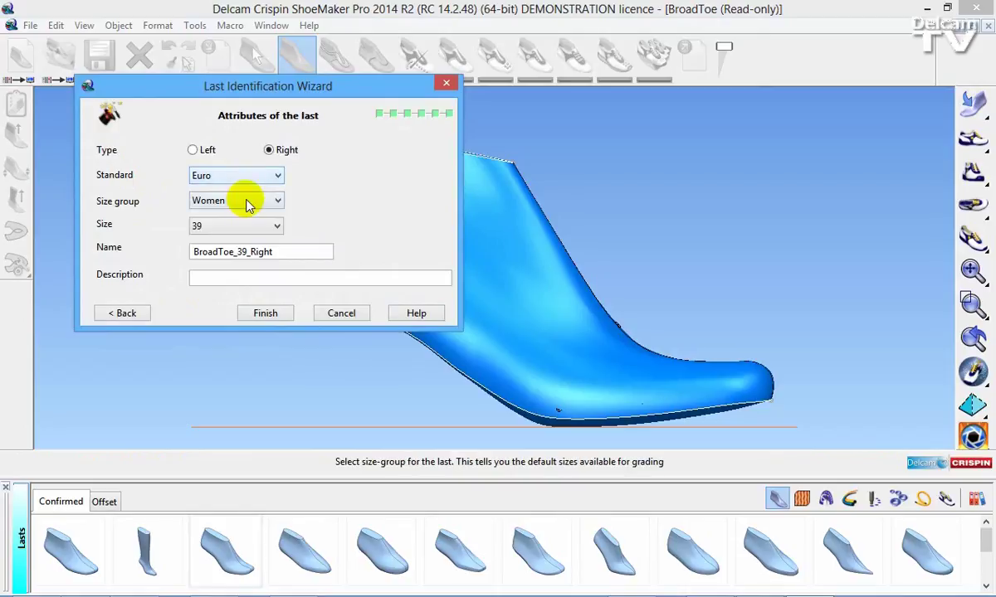
pyautogui.click(243, 201)
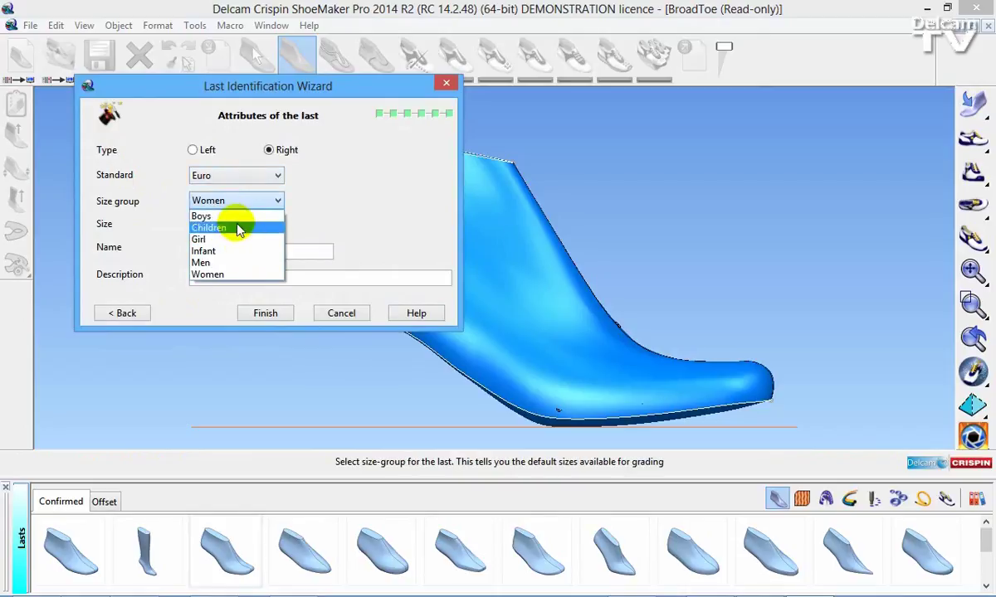
pyautogui.click(236, 217)
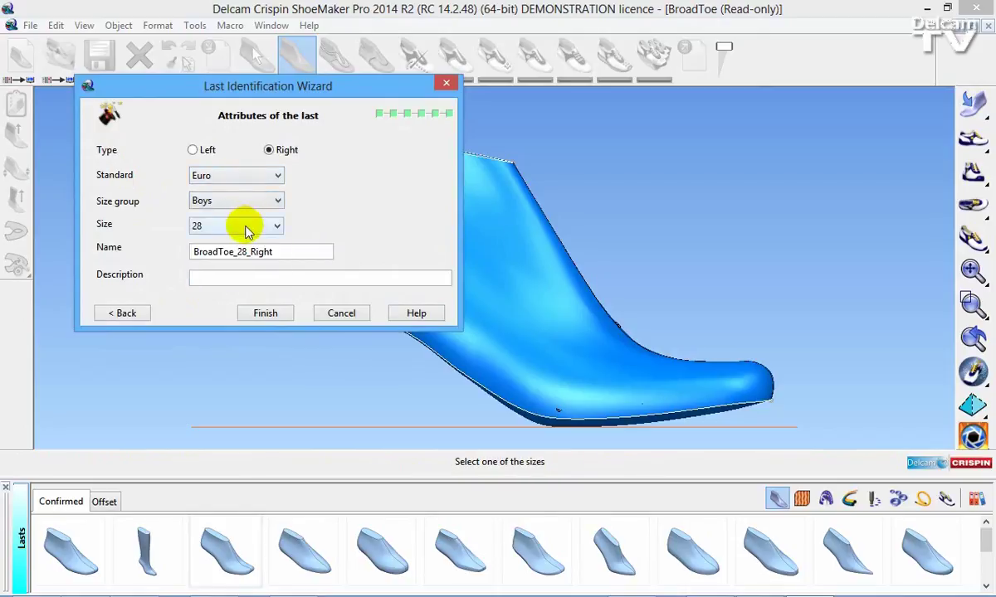
pyautogui.click(245, 224)
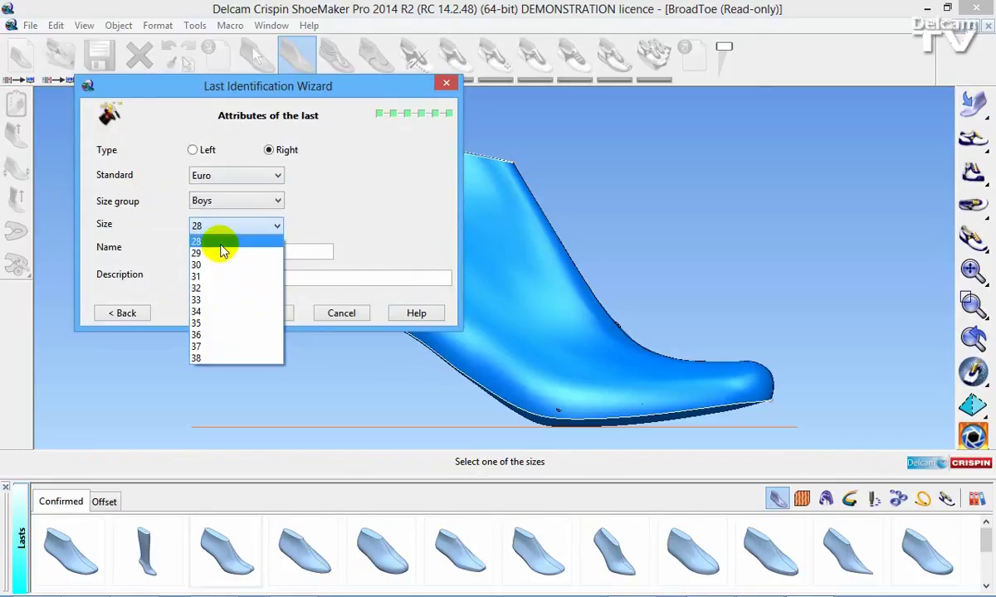
pyautogui.click(336, 216)
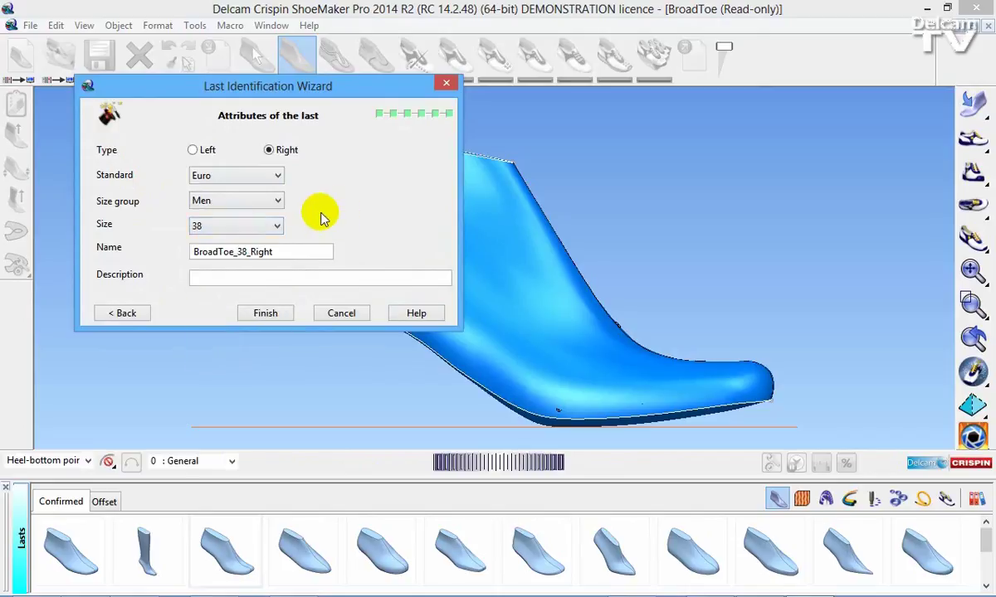
pyautogui.click(335, 314)
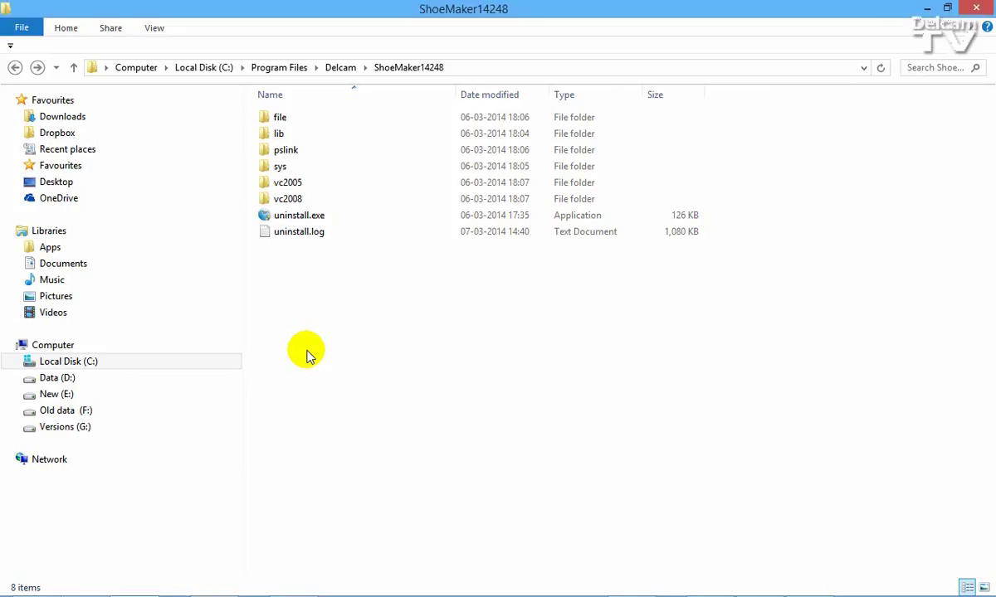
# - In File Explorer, go from the ShoeMaker14248 folder to file\shoe\treatment
pyautogui.click(296, 118)
pyautogui.doubleClick(297, 120)
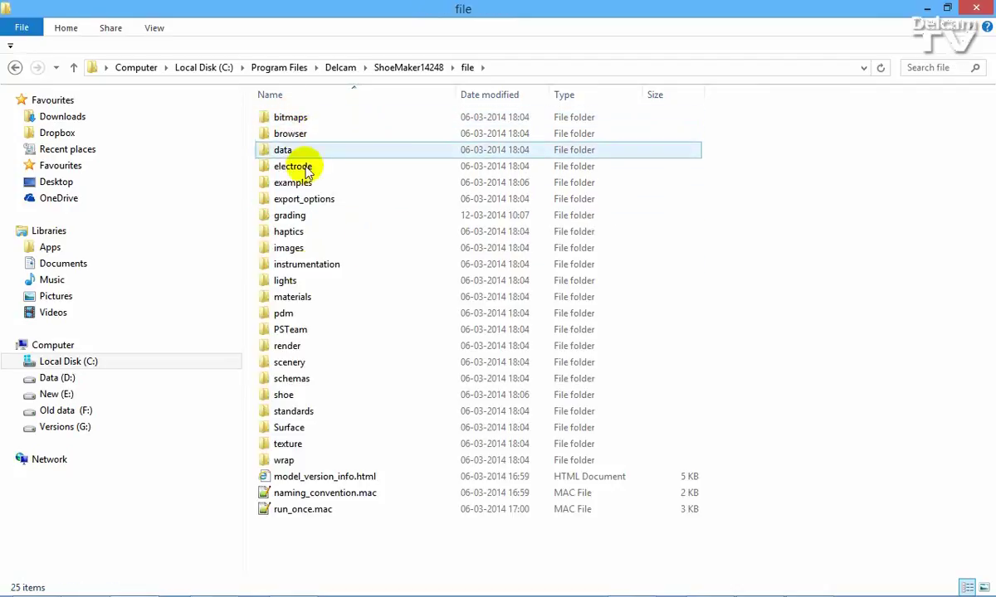
pyautogui.doubleClick(292, 397)
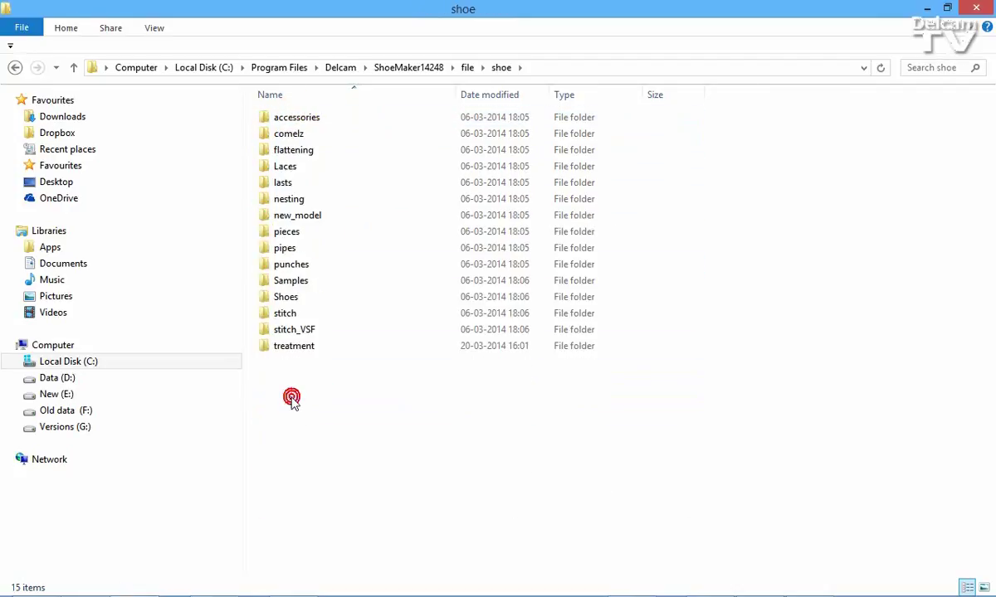
pyautogui.doubleClick(297, 347)
# - Locate the Euro, UK and US PSSHOESIZE files and open PSSHOESIZE_Euro.csv in Notepad++
pyautogui.click(328, 281)
pyautogui.click(330, 297)
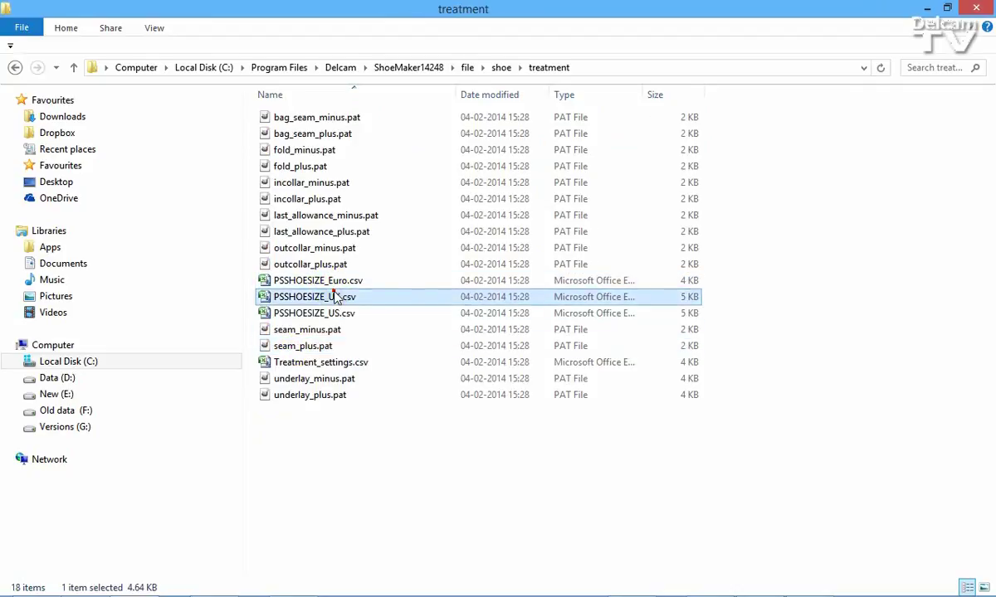
pyautogui.click(336, 313)
pyautogui.click(342, 282)
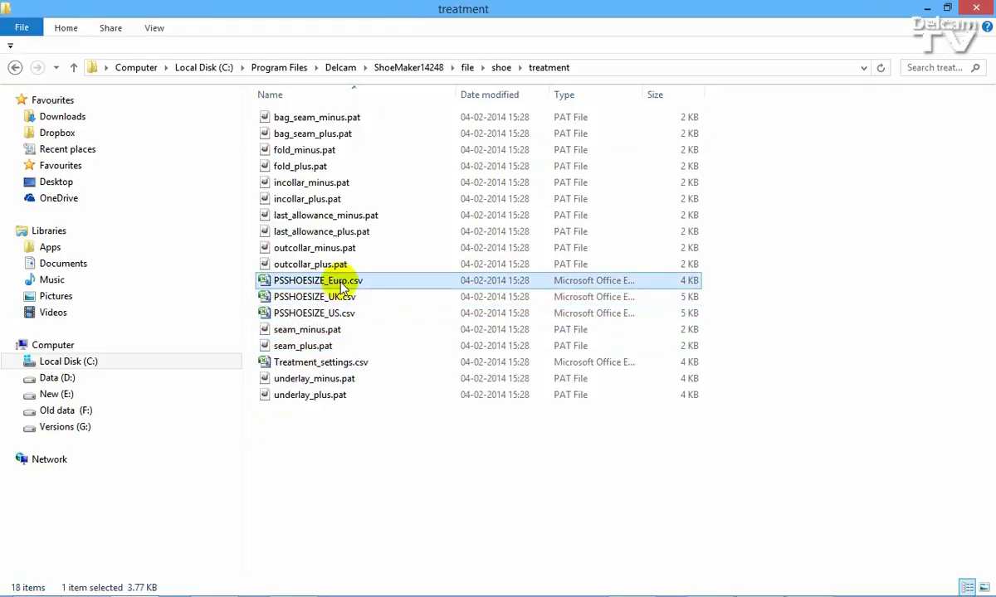
pyautogui.rightClick(342, 282)
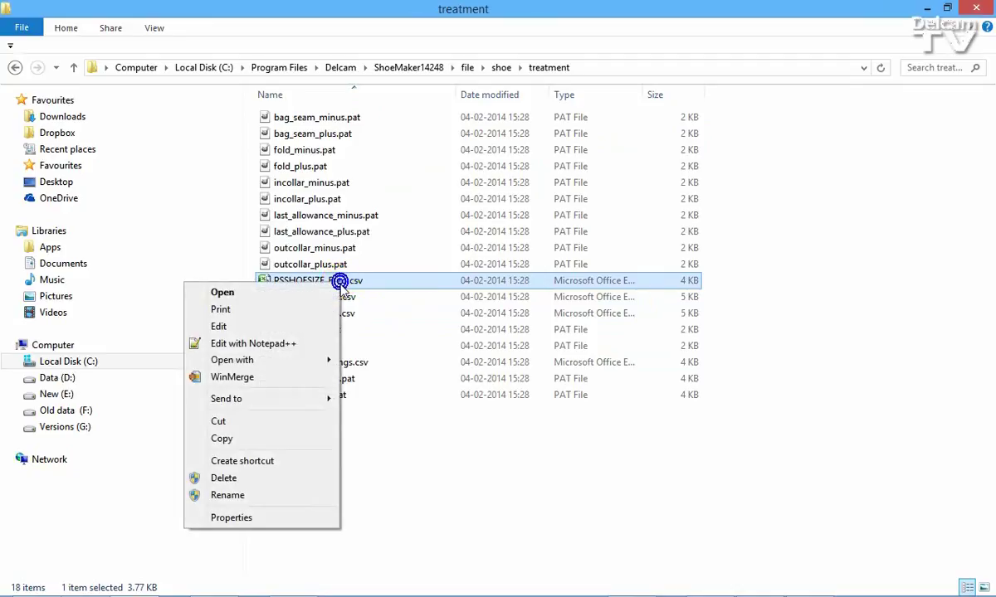
pyautogui.click(291, 340)
# - Examine the size group definitions between #SizeGroupStart and #SizeGroupEnd in the Euro size file
pyautogui.scroll(-14, 243, 287)
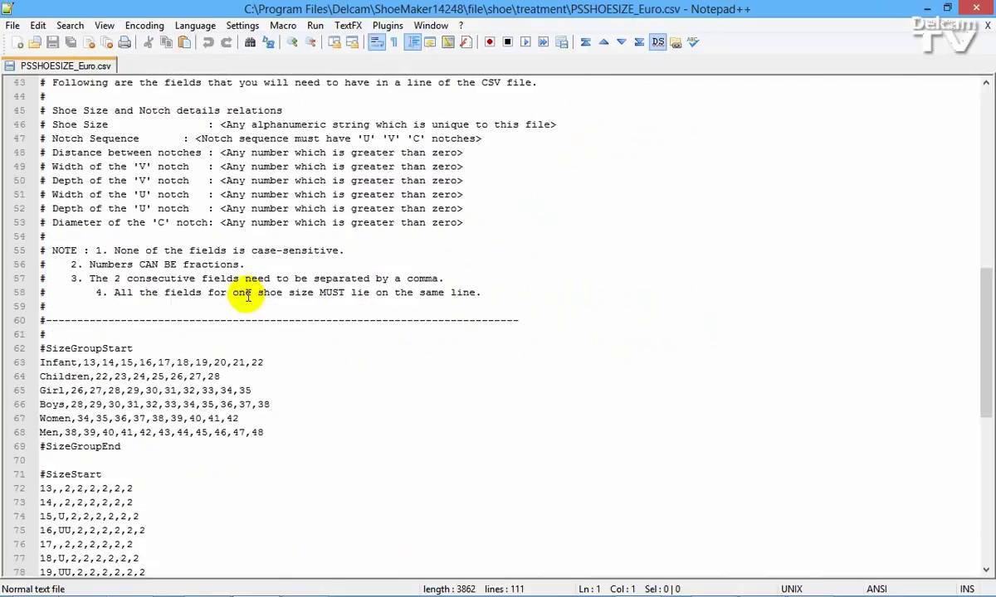
pyautogui.scroll(-1, 247, 296)
pyautogui.click(143, 306)
pyautogui.hotkey('shift', 'Home')
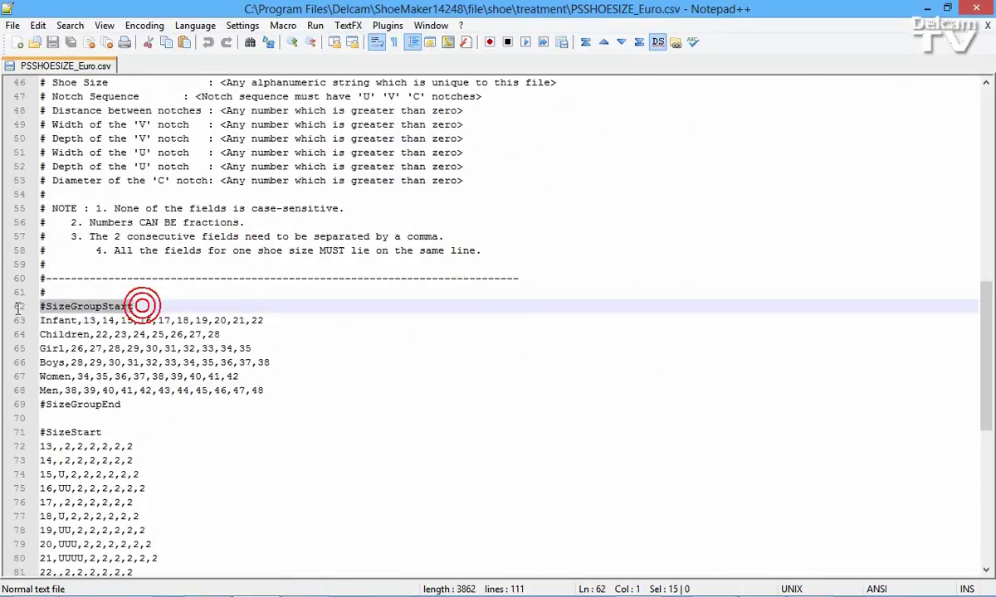
pyautogui.click(44, 320)
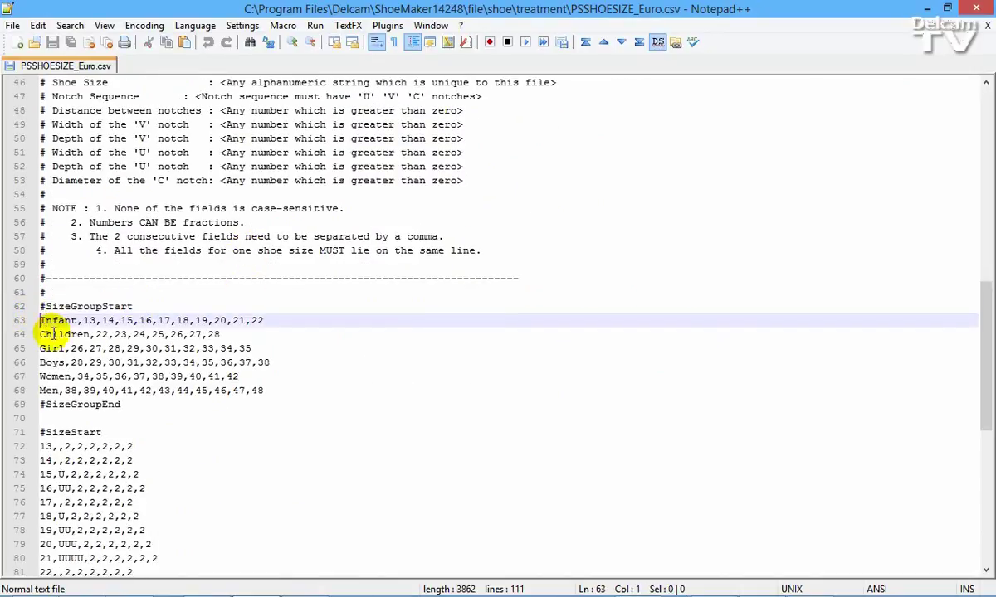
pyautogui.click(50, 334)
pyautogui.click(56, 348)
pyautogui.doubleClick(53, 363)
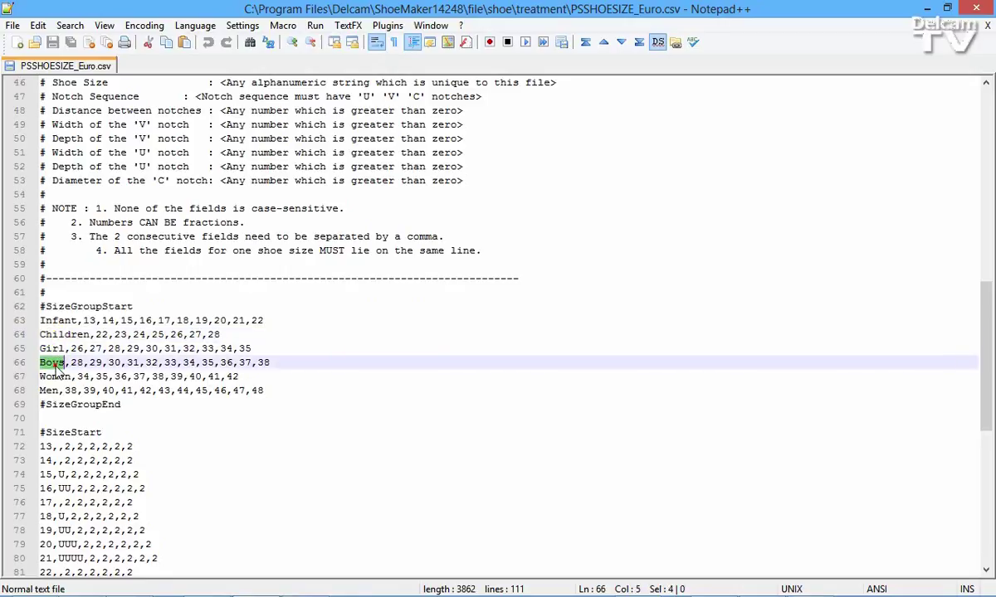
pyautogui.click(144, 404)
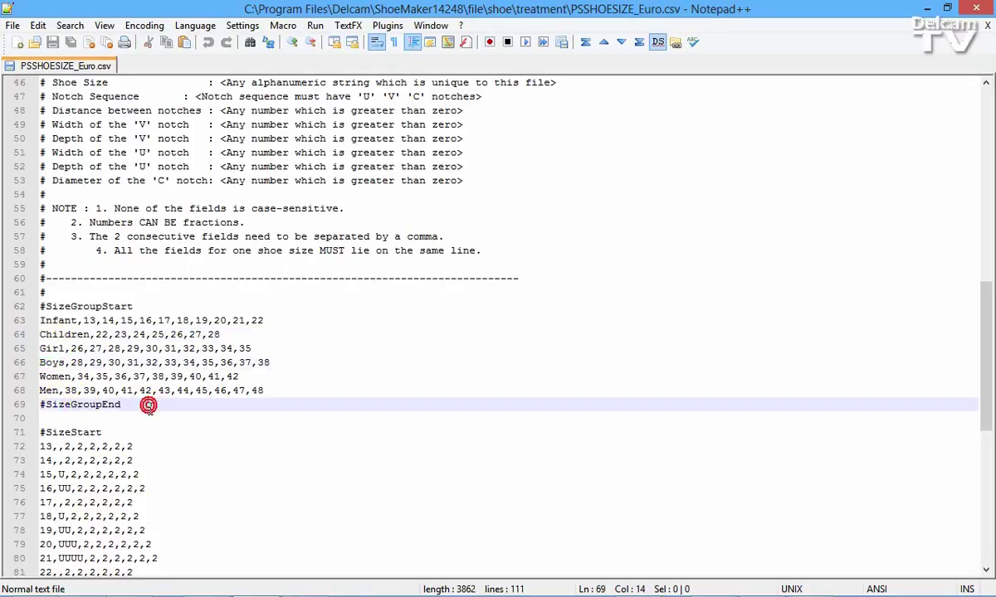
# - Examine the individual size and notch definitions between #SizeStart and #SizeEnd
pyautogui.scroll(-2, 145, 407)
pyautogui.moveTo(102, 349); pyautogui.dragTo(18, 350)
pyautogui.scroll(-9, 110, 362)
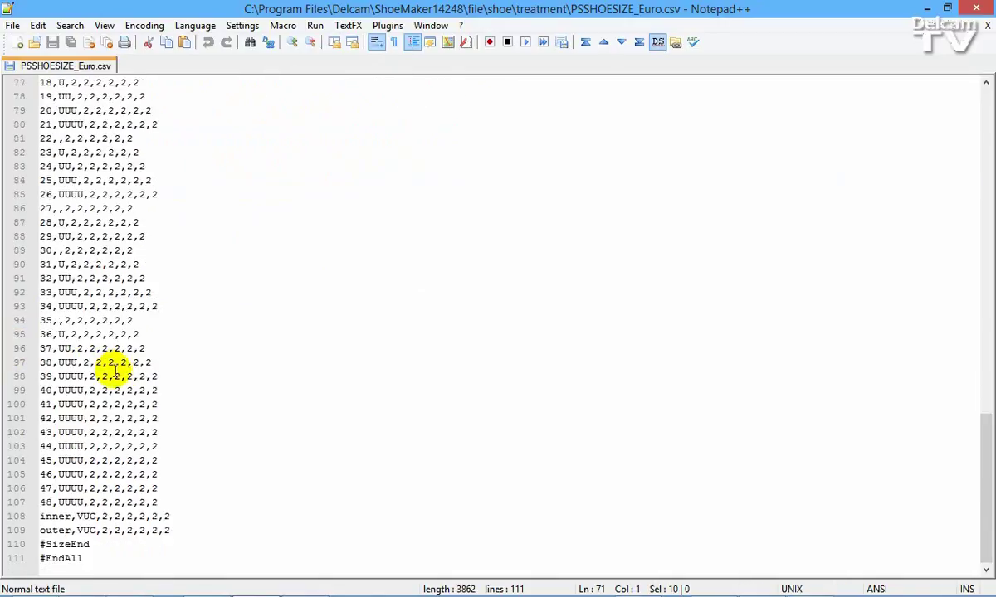
pyautogui.moveTo(98, 540); pyautogui.dragTo(31, 529)
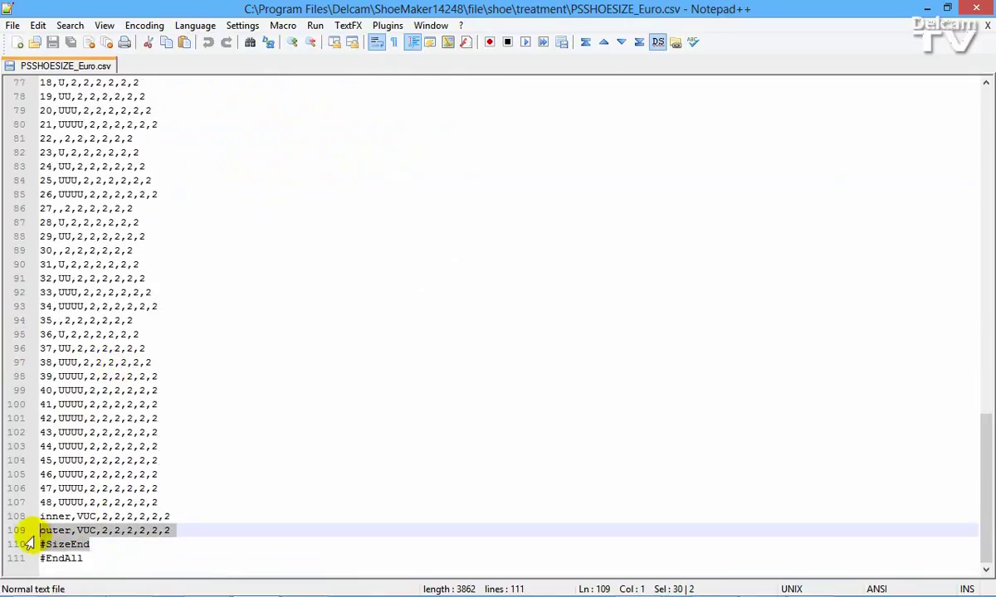
pyautogui.scroll(8, 227, 379)
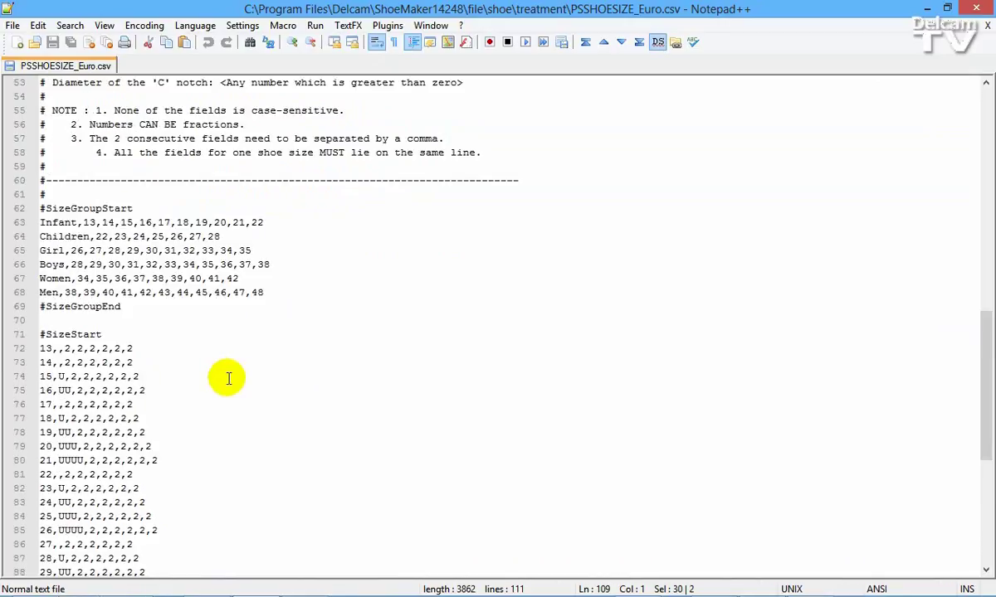
# - Compare sizes 13 and 48 in the size groups with their entries in the size list, and close PSSHOESIZE_Euro.csv
pyautogui.doubleClick(91, 222)
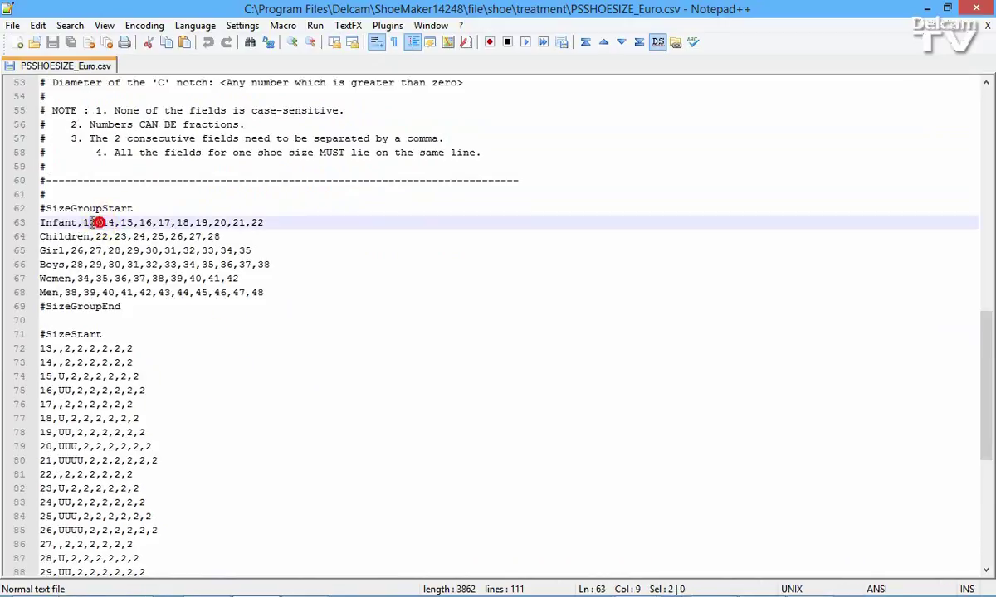
pyautogui.doubleClick(57, 350)
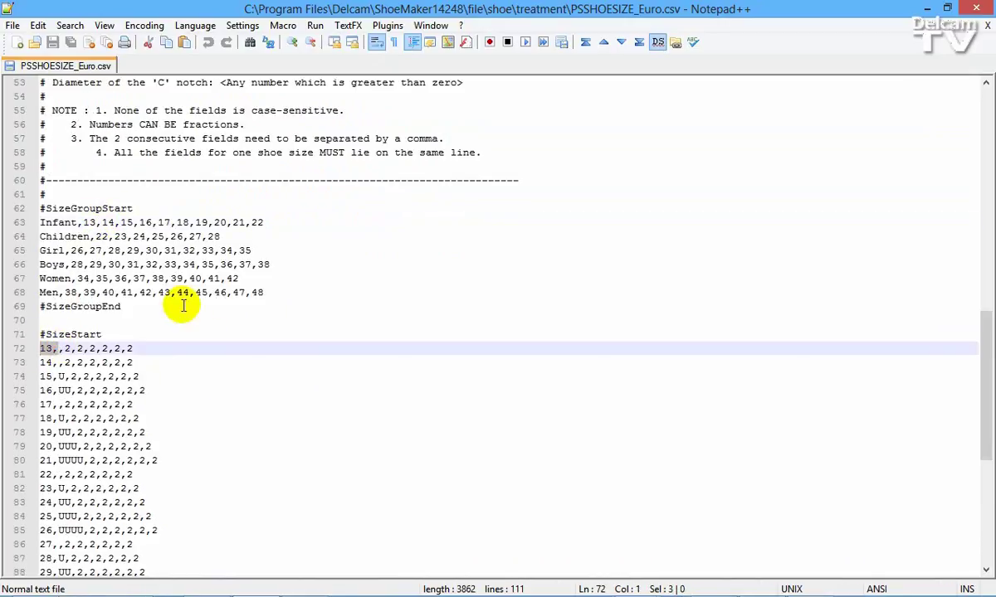
pyautogui.click(268, 292)
pyautogui.moveTo(270, 292); pyautogui.dragTo(258, 292)
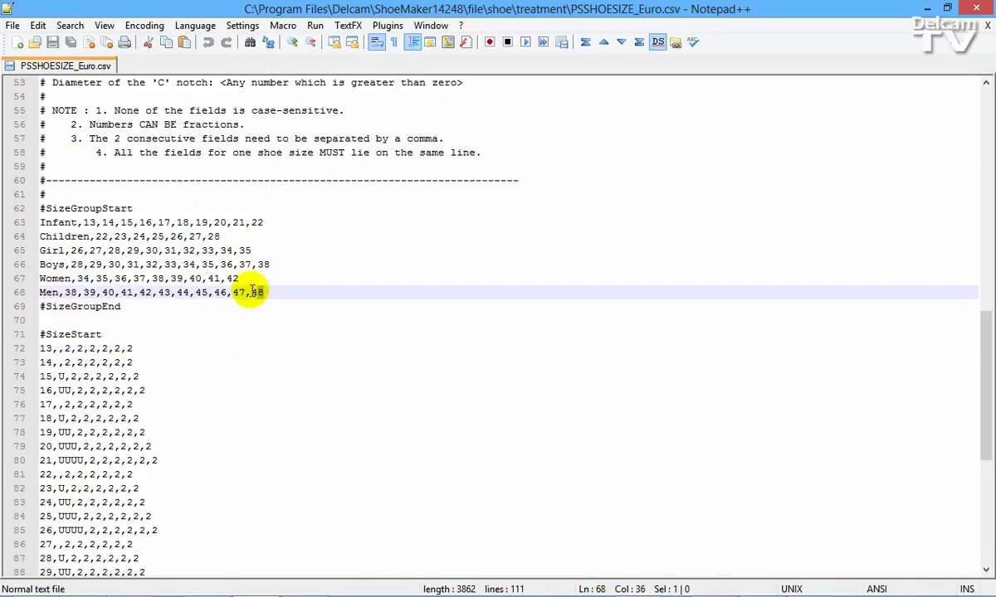
pyautogui.scroll(-8, 137, 355)
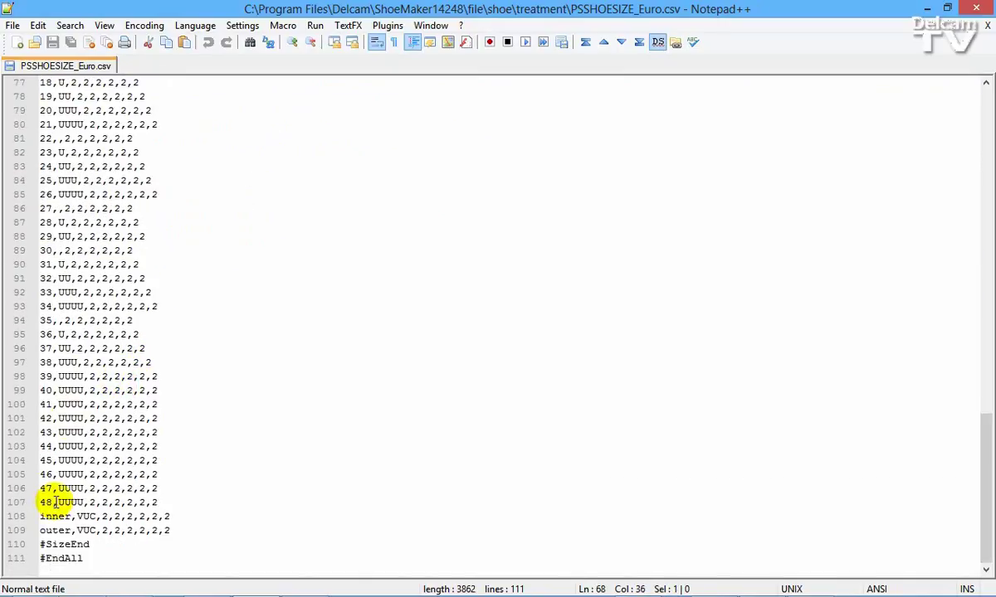
pyautogui.moveTo(52, 504); pyautogui.dragTo(42, 504)
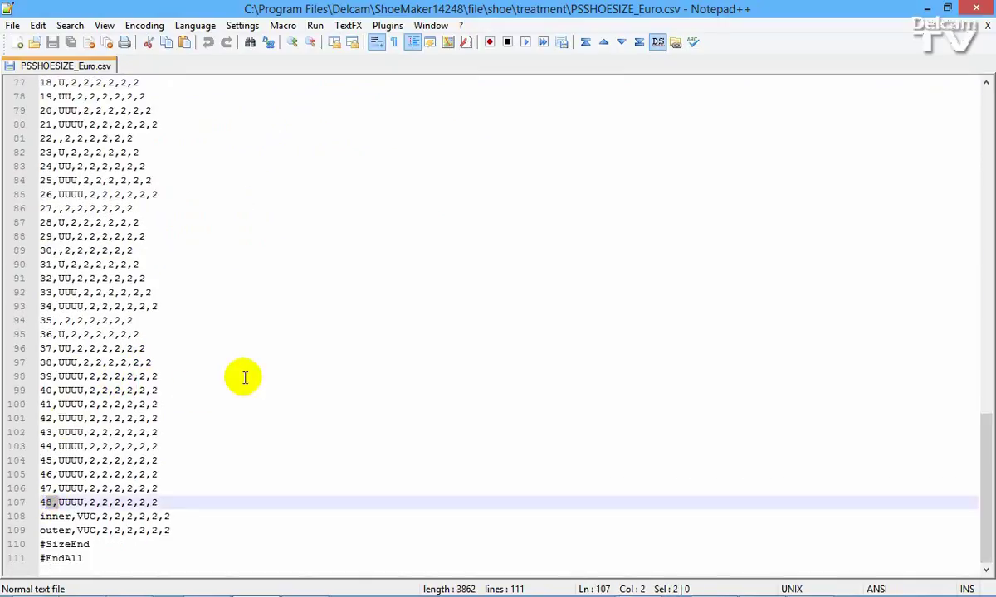
pyautogui.scroll(12, 245, 378)
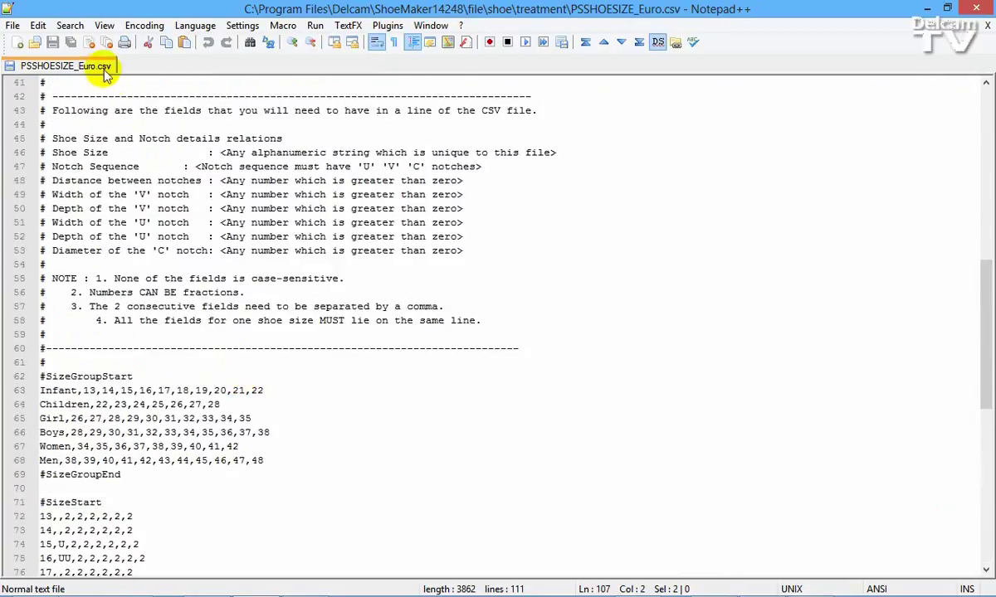
pyautogui.rightClick(110, 67)
pyautogui.click(121, 76)
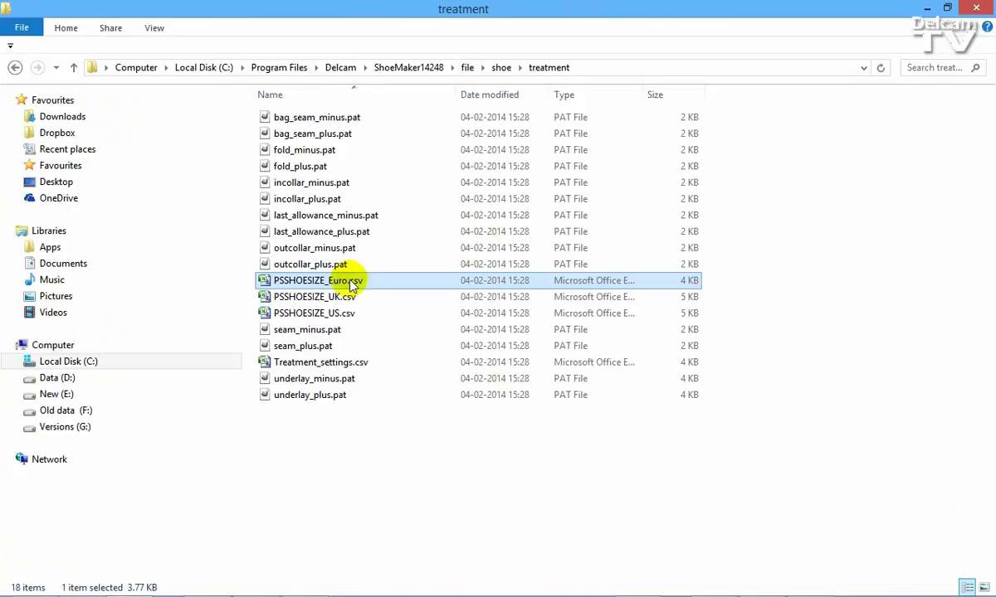
# - Duplicate PSSHOESIZE_Euro.csv within the treatment folder, granting the administrator permission for the copy
pyautogui.rightClick(350, 284)
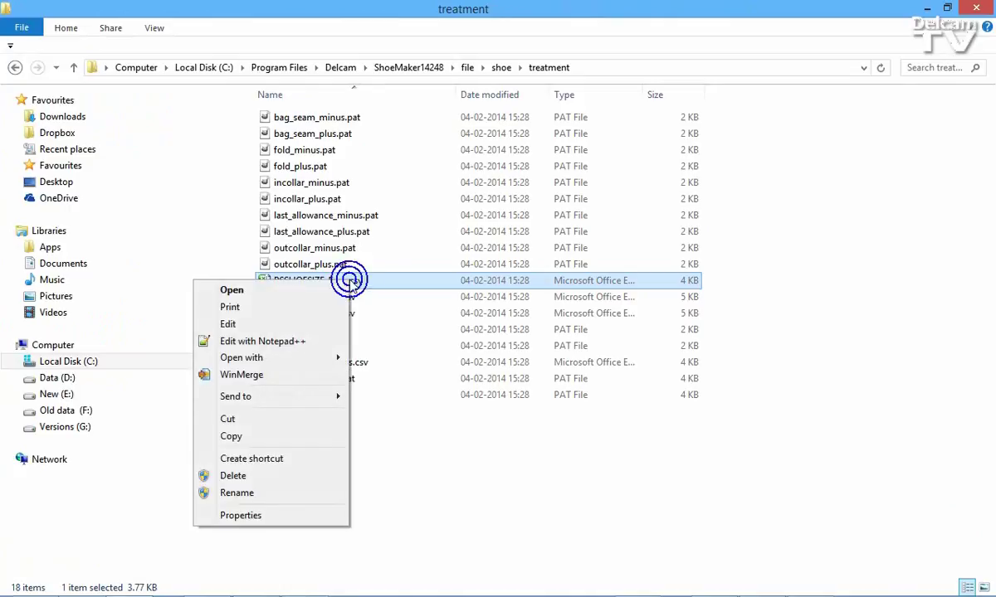
pyautogui.click(292, 442)
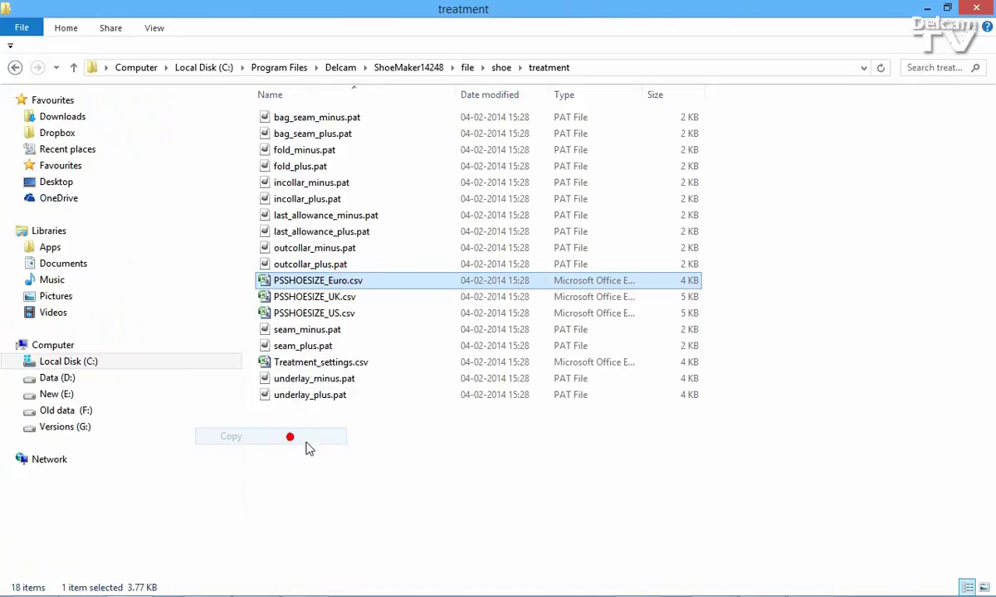
pyautogui.rightClick(342, 454)
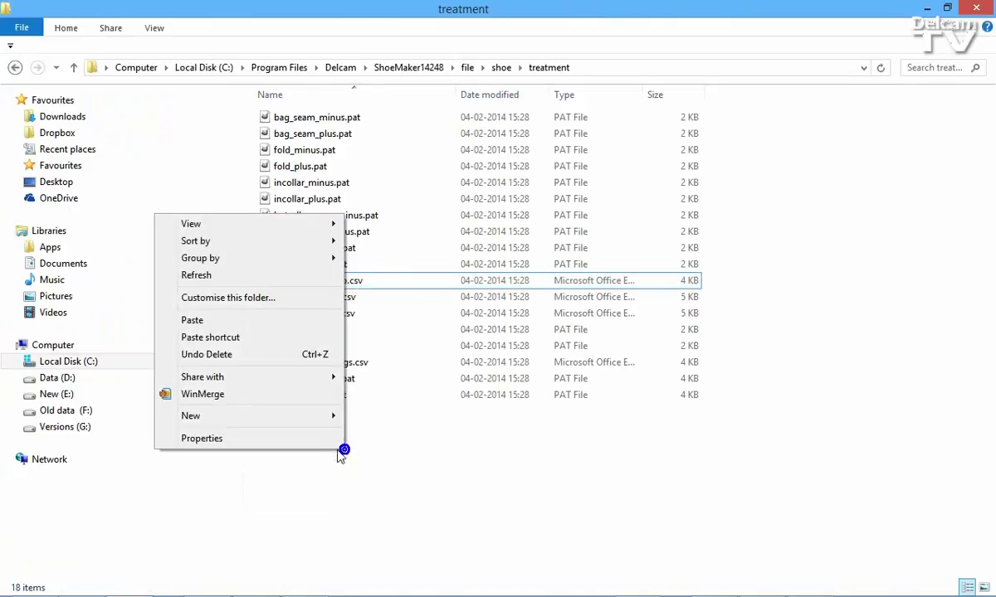
pyautogui.click(252, 320)
pyautogui.click(456, 202)
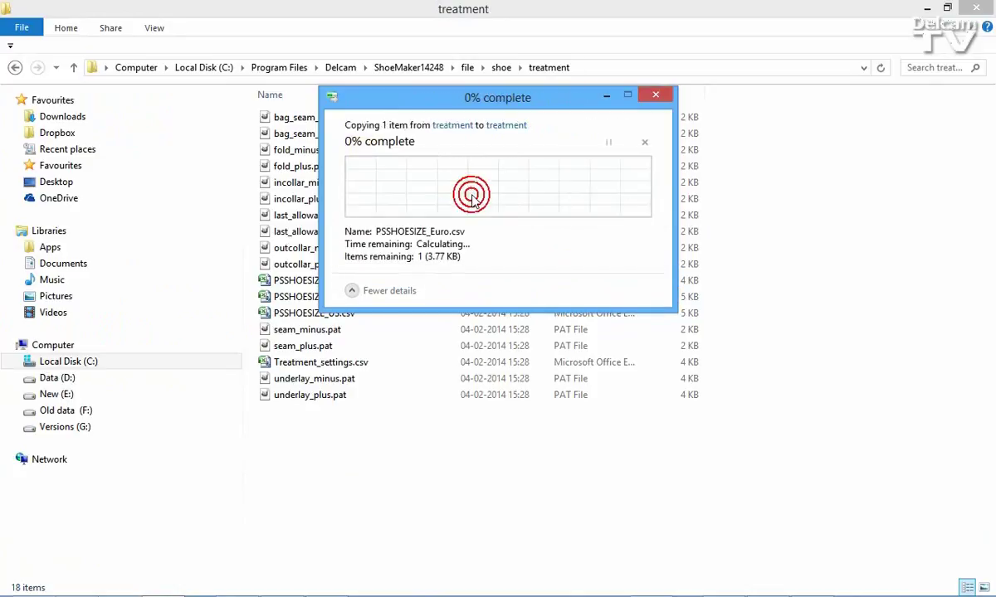
# - Rename the copied Euro size file as PSSHOESIZE_My_Standard.csv
pyautogui.rightClick(365, 281)
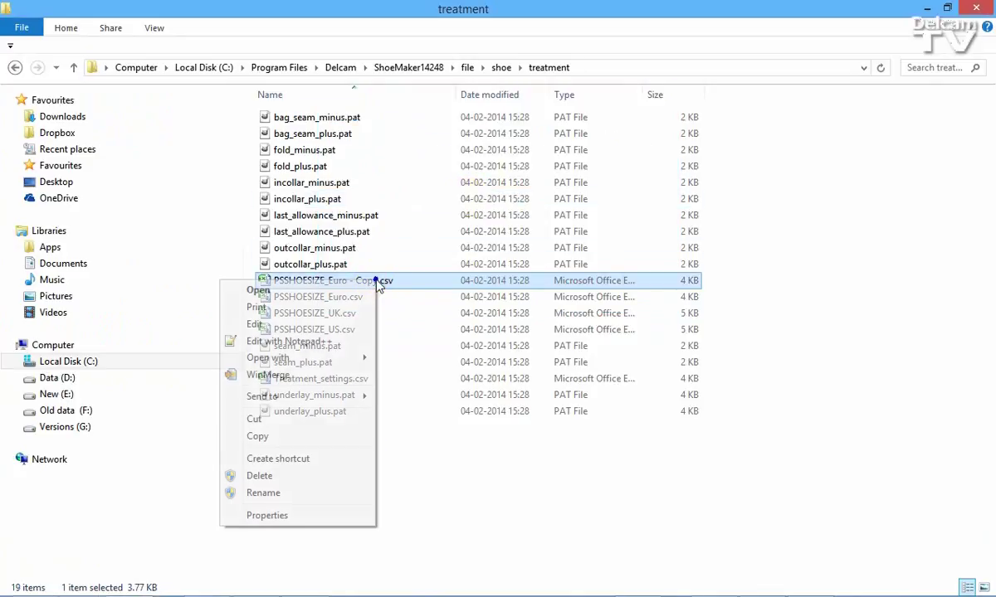
pyautogui.click(314, 493)
pyautogui.press('Right')
pyautogui.press('Left')
pyautogui.press('Left')
pyautogui.press('Left')
pyautogui.press('Left')
pyautogui.press('Left')
pyautogui.press('Left')
pyautogui.press('Left')
pyautogui.press('Left')
pyautogui.press('Left')
pyautogui.press('Left')
pyautogui.press('Left')
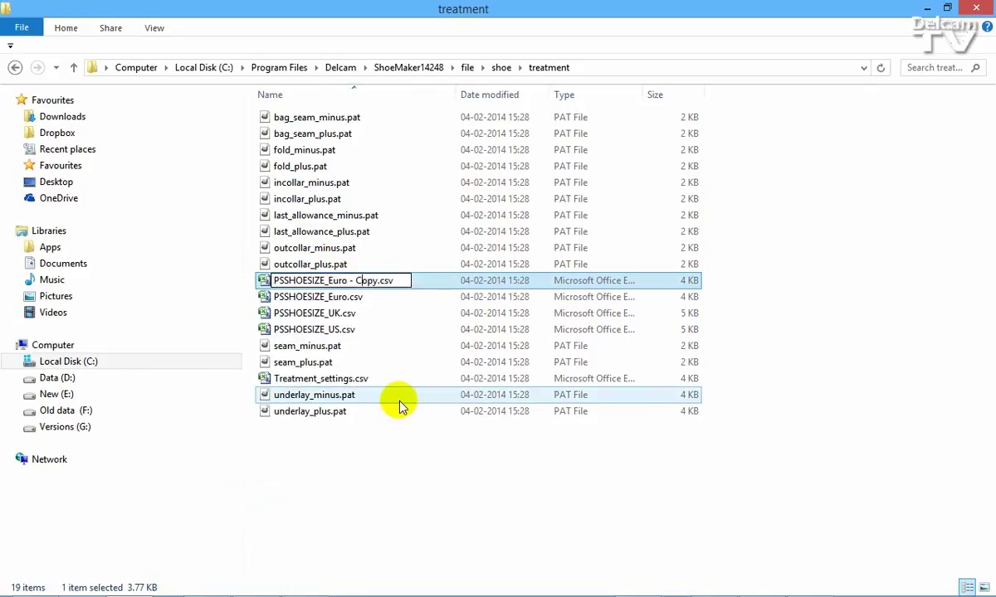
pyautogui.write('My_S')
pyautogui.write('tanda')
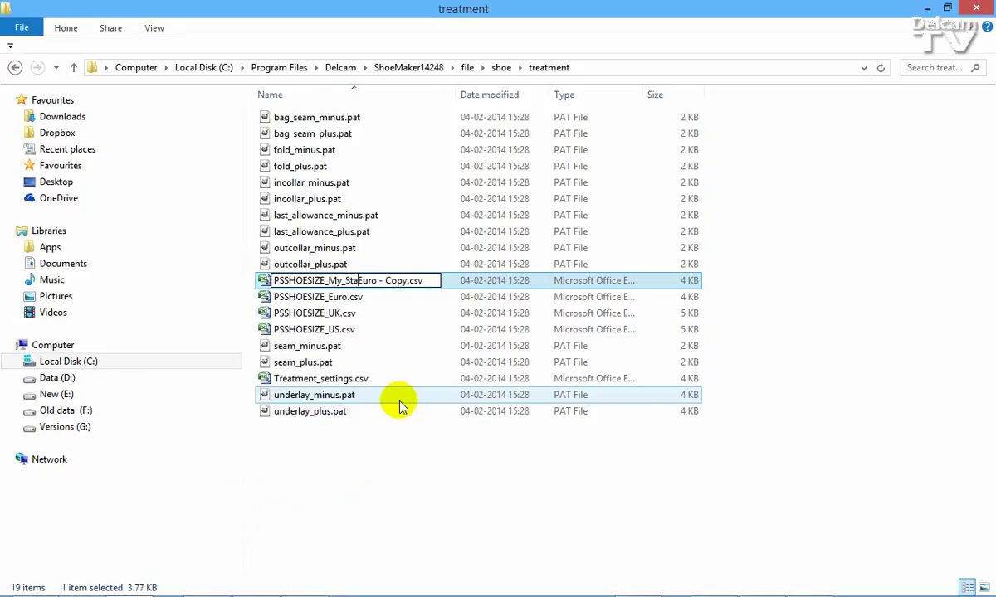
pyautogui.write('rd')
pyautogui.press('Delete')
pyautogui.press('Delete')
pyautogui.press('Delete')
pyautogui.press('Delete')
pyautogui.press('Delete')
pyautogui.press('Delete')
pyautogui.press('Delete')
pyautogui.press('Delete')
pyautogui.press('Delete')
pyautogui.press('Delete')
pyautogui.press('Delete')
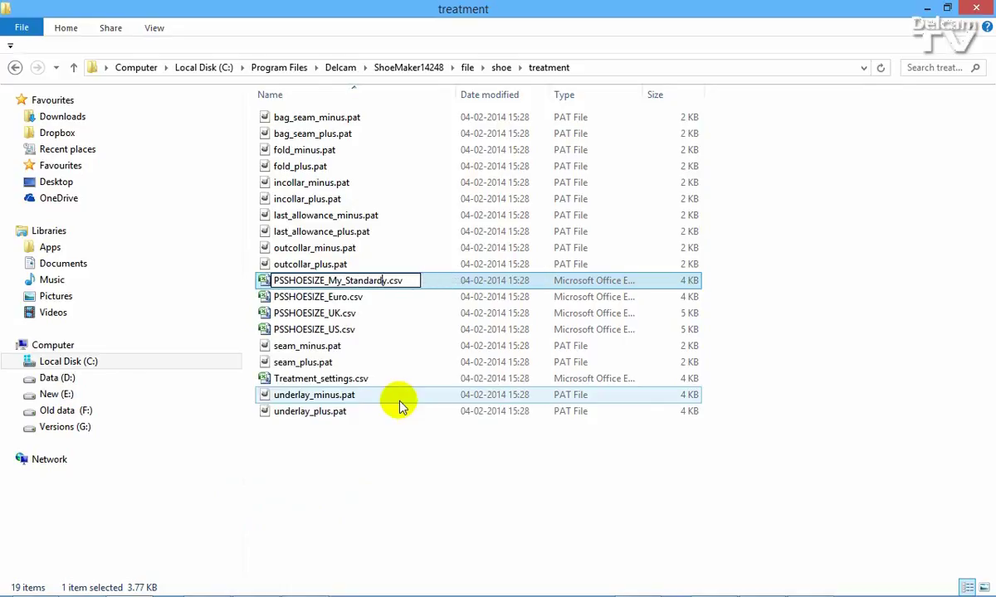
pyautogui.press('Return')
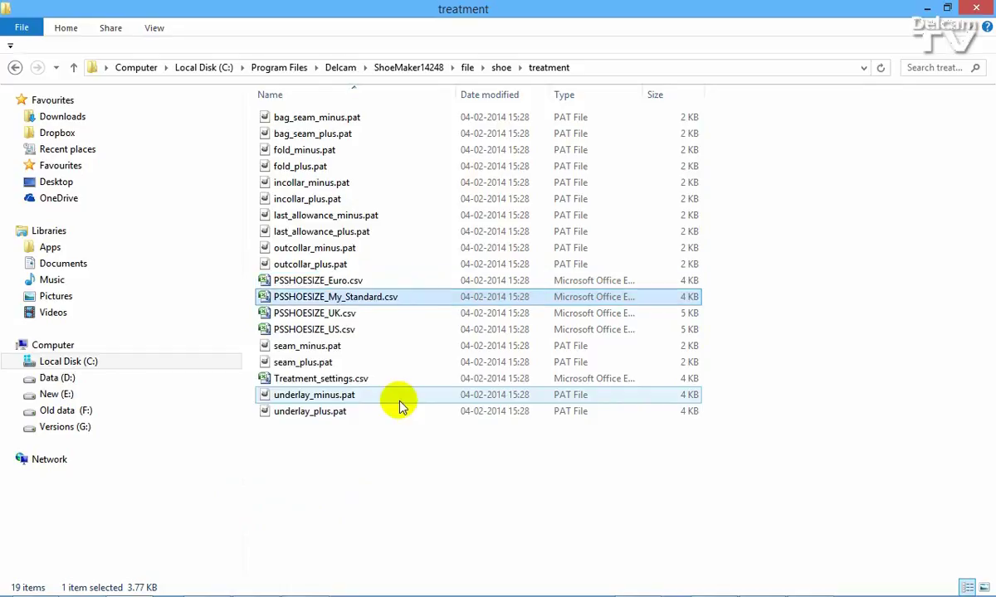
# - Open PSSHOESIZE_My_Standard.csv in Notepad++ and locate the #SizeGroupStart section
pyautogui.rightClick(381, 300)
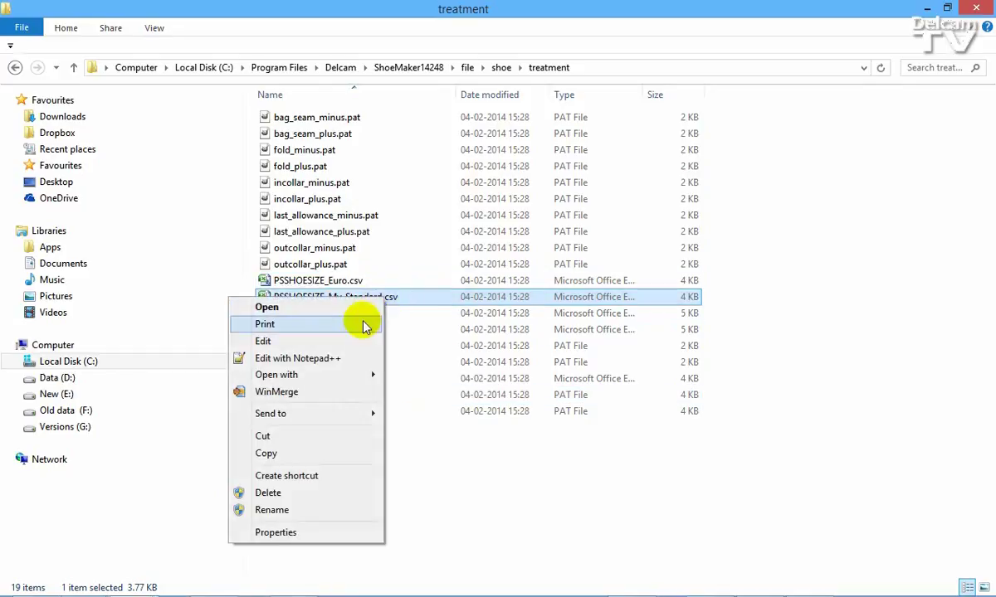
pyautogui.click(352, 363)
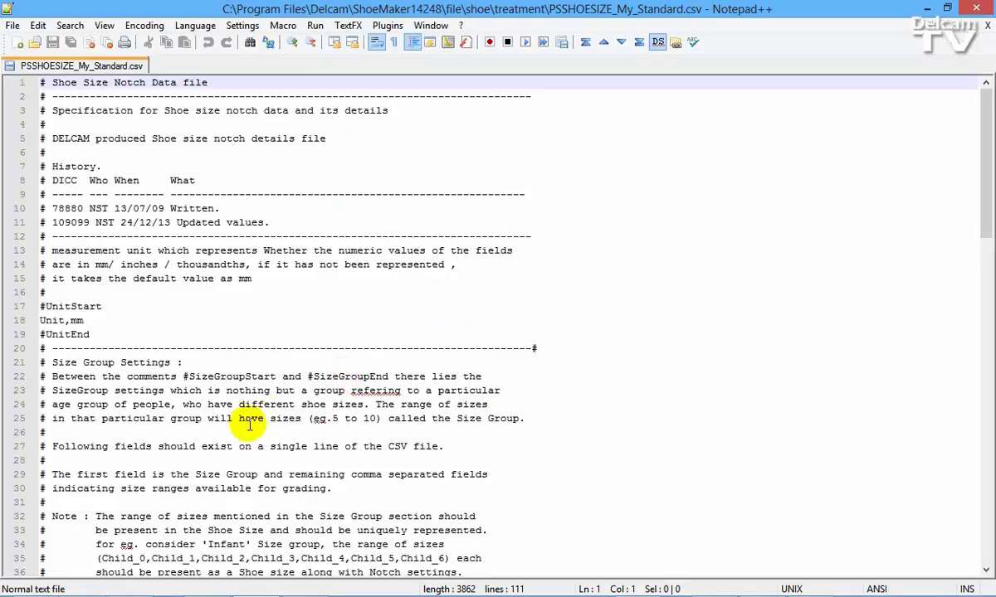
pyautogui.scroll(-4, 265, 423)
pyautogui.scroll(-12, 266, 423)
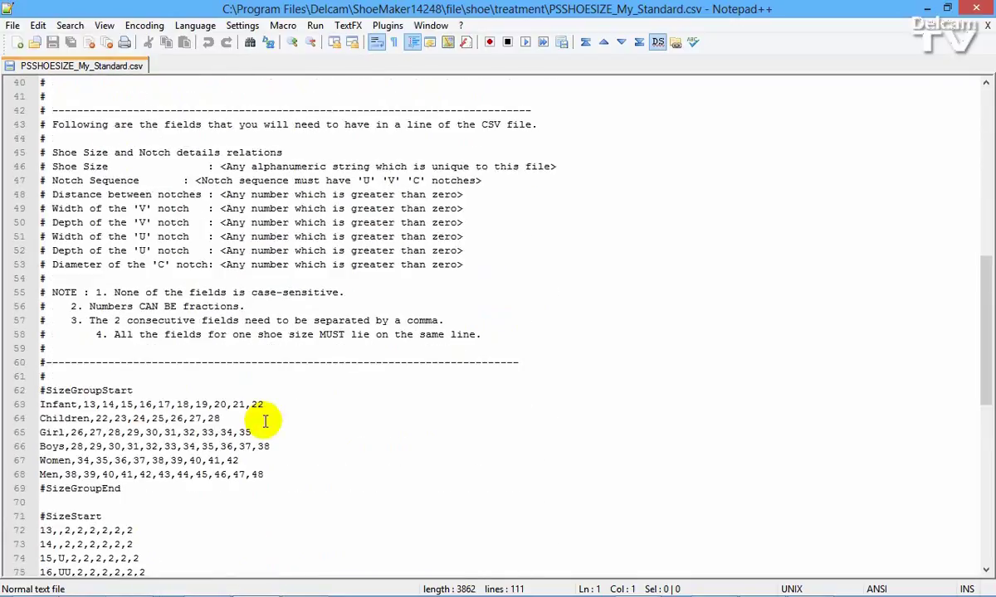
pyautogui.moveTo(140, 265); pyautogui.dragTo(17, 269)
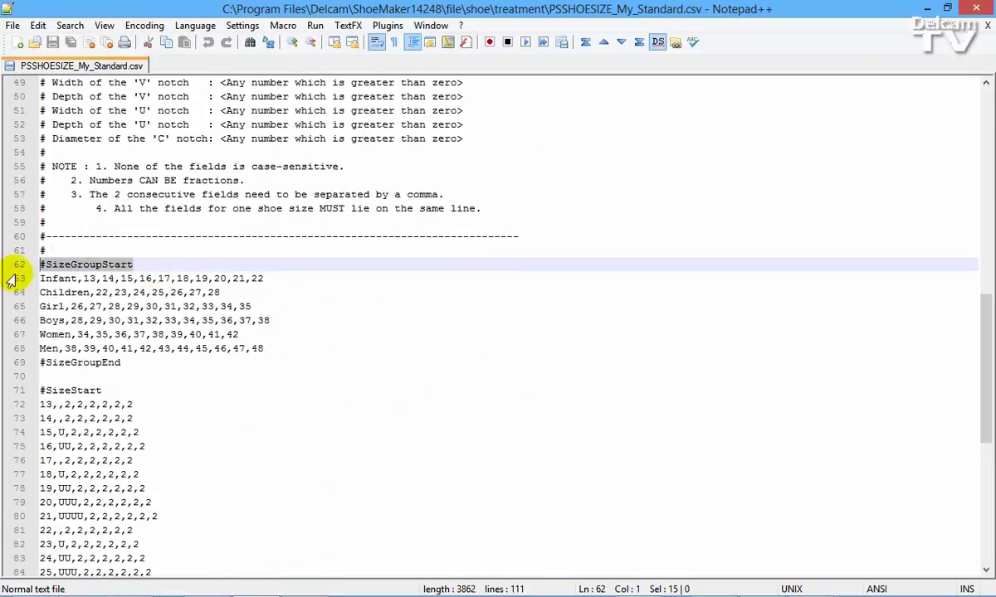
# - Delete the Infant, Children, Girl and Boys size group lines, keeping only Women and Men
pyautogui.click(46, 280)
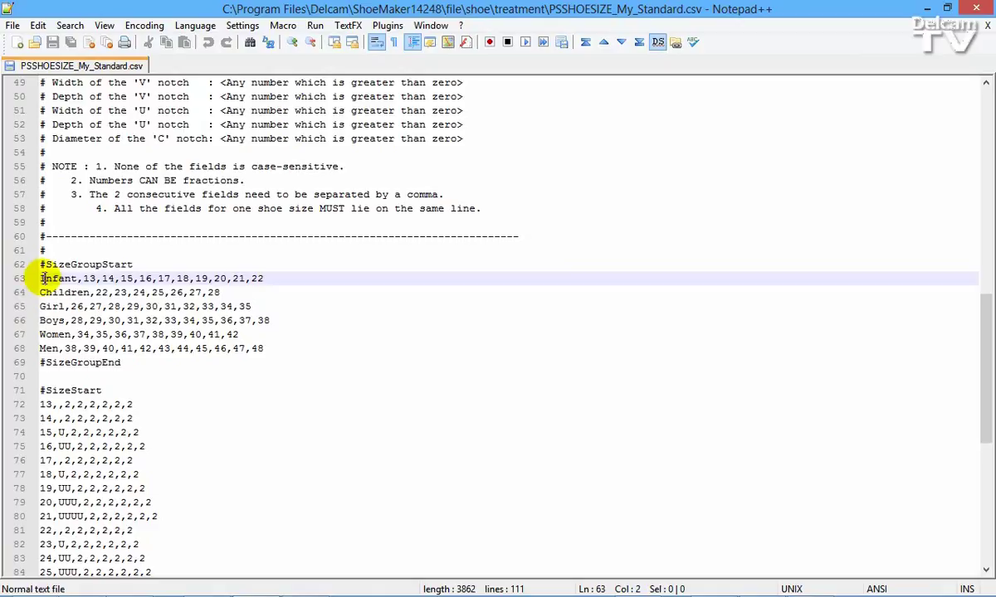
pyautogui.press('Home')
pyautogui.hotkey('shift', 'Down')
pyautogui.hotkey('shift', 'Down')
pyautogui.hotkey('shift', 'Down')
pyautogui.hotkey('shift', 'Down')
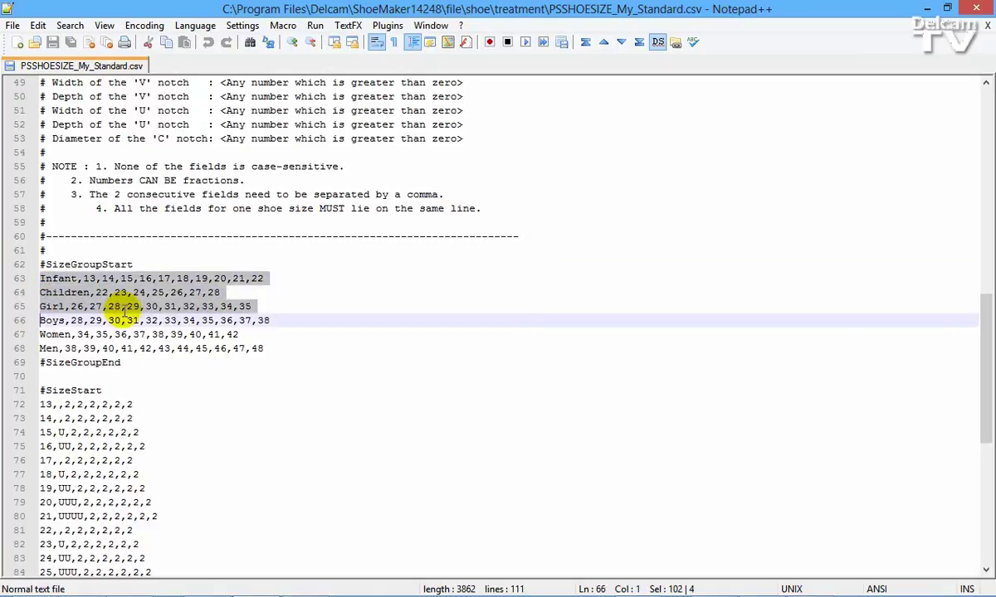
pyautogui.press('Delete')
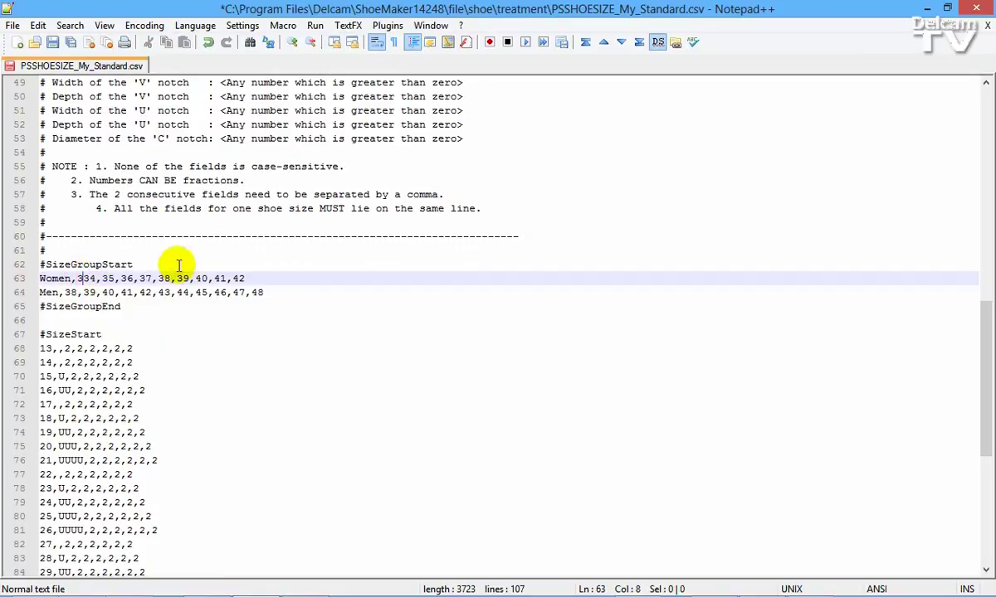
# - Add size 33 at the start of the Women group and sizes 49 and 50 at the end of the Men group
pyautogui.write(',')
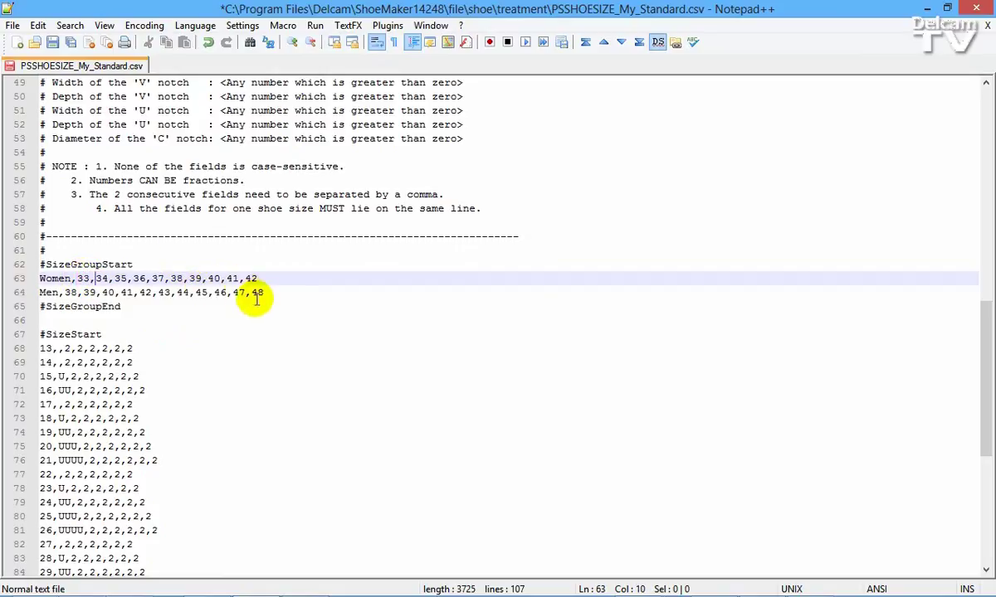
pyautogui.click(267, 293)
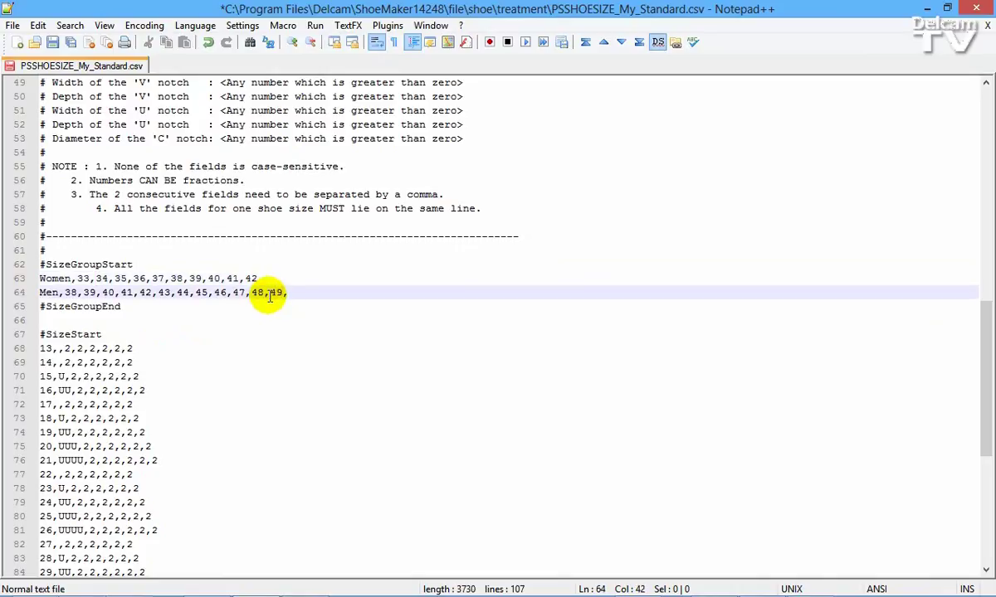
# - Remove the entries for sizes 13 to 32 from the list below #SizeStart
pyautogui.click(40, 350)
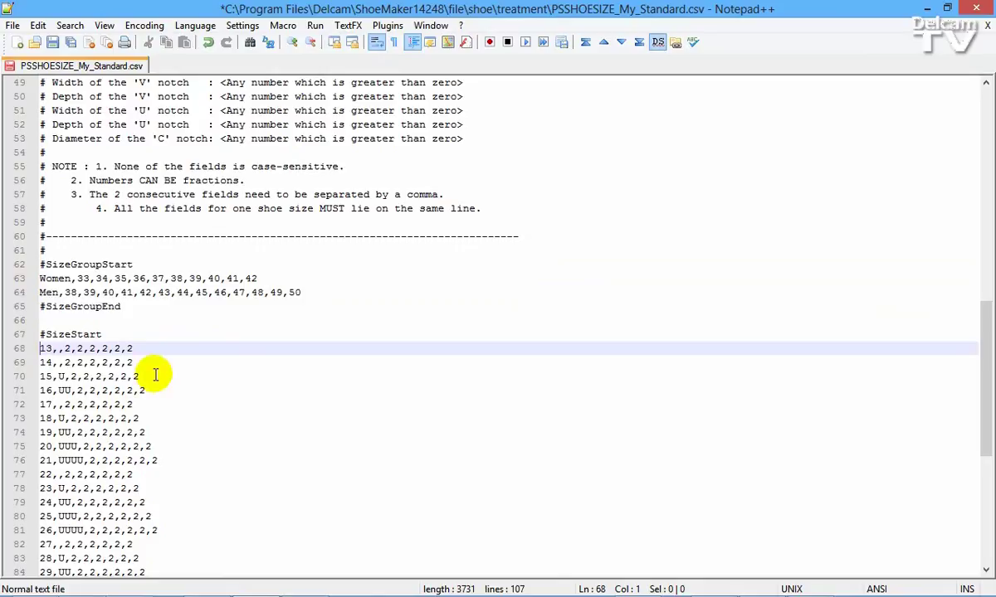
pyautogui.hotkey('shift', 'Down')
pyautogui.hotkey('shift', 'Down')
pyautogui.hotkey('shift', 'Down')
pyautogui.hotkey('shift', 'Down')
pyautogui.hotkey('shift', 'Down')
pyautogui.hotkey('shift', 'Down')
pyautogui.hotkey('shift', 'Down')
pyautogui.hotkey('shift', 'Down')
pyautogui.hotkey('shift', 'Down')
pyautogui.hotkey('shift', 'Down')
pyautogui.hotkey('shift', 'Down')
pyautogui.hotkey('shift', 'Down')
pyautogui.hotkey('shift', 'Down')
pyautogui.hotkey('shift', 'Down')
pyautogui.hotkey('shift', 'Down')
pyautogui.hotkey('shift', 'Down')
pyautogui.hotkey('shift', 'Down')
pyautogui.hotkey('shift', 'Down')
pyautogui.hotkey('shift', 'Down')
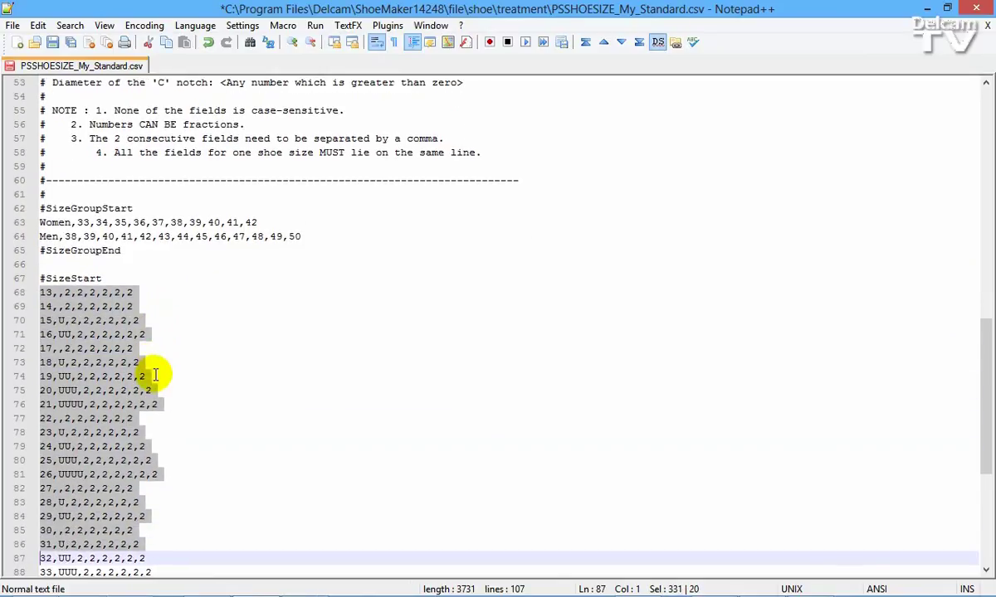
pyautogui.hotkey('shift', 'Down')
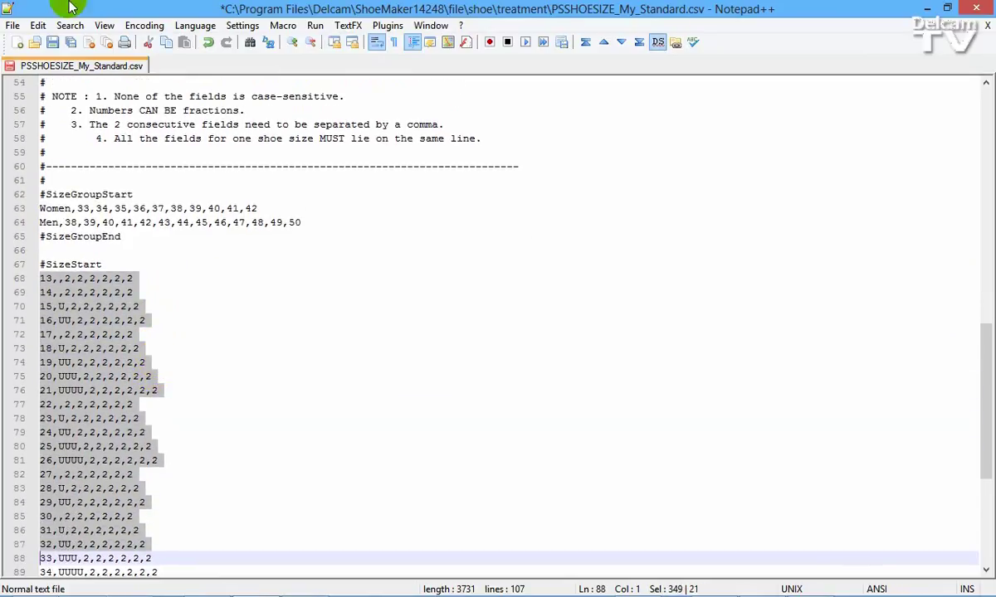
pyautogui.click(148, 42)
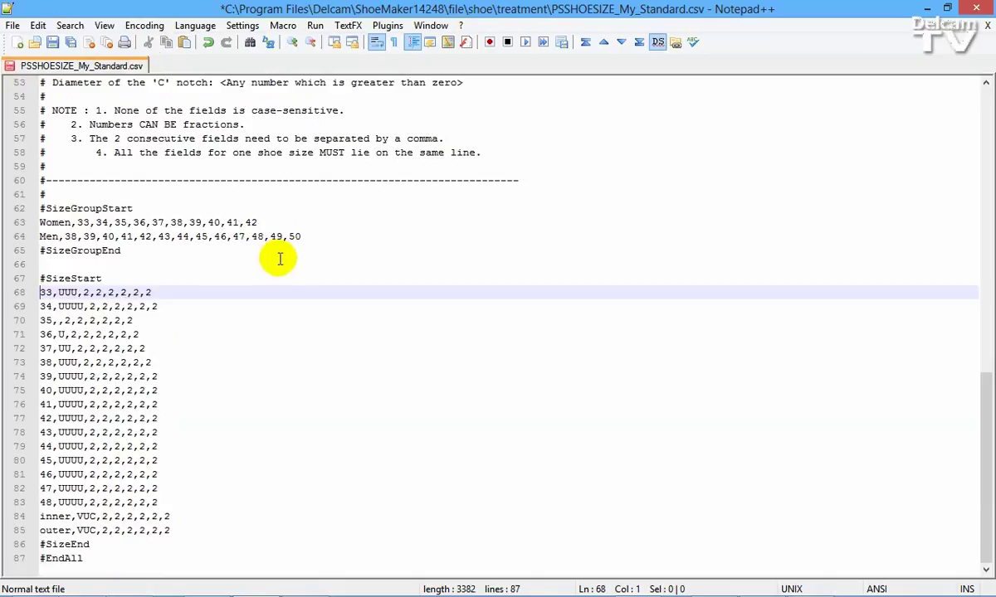
# - Copy the size 48 entry and paste it twice on new lines directly beneath the original
pyautogui.click(302, 237)
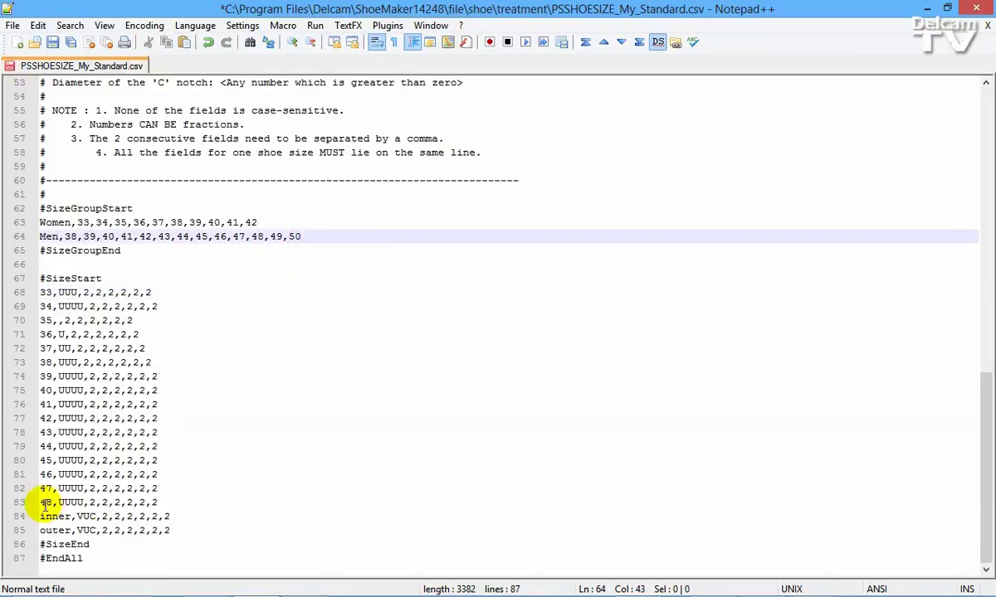
pyautogui.click(166, 501)
pyautogui.hotkey('shift', 'Home')
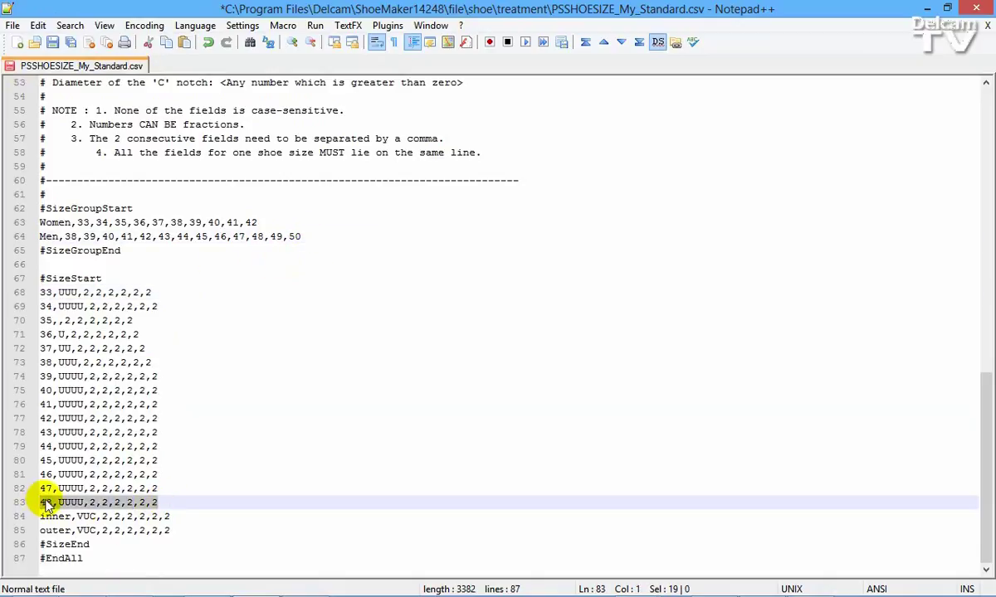
pyautogui.rightClick(46, 496)
pyautogui.click(106, 274)
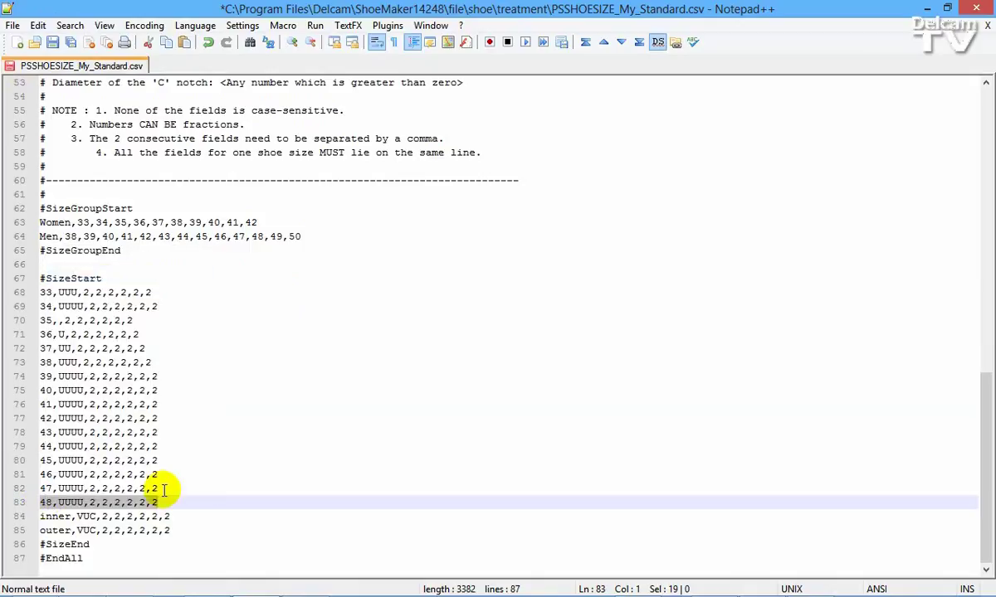
pyautogui.click(163, 502)
pyautogui.press('Return')
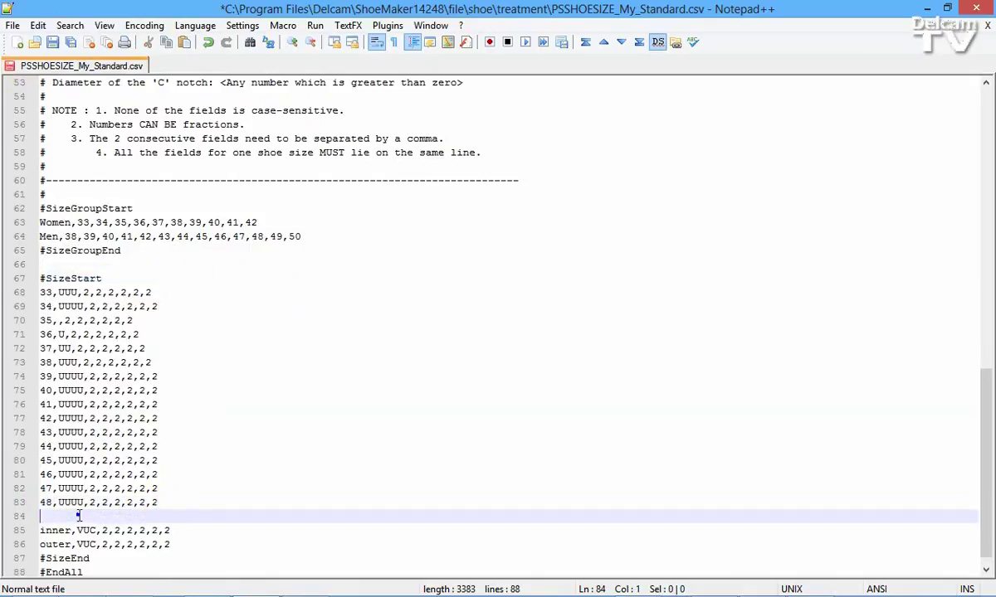
pyautogui.rightClick(79, 516)
pyautogui.click(167, 304)
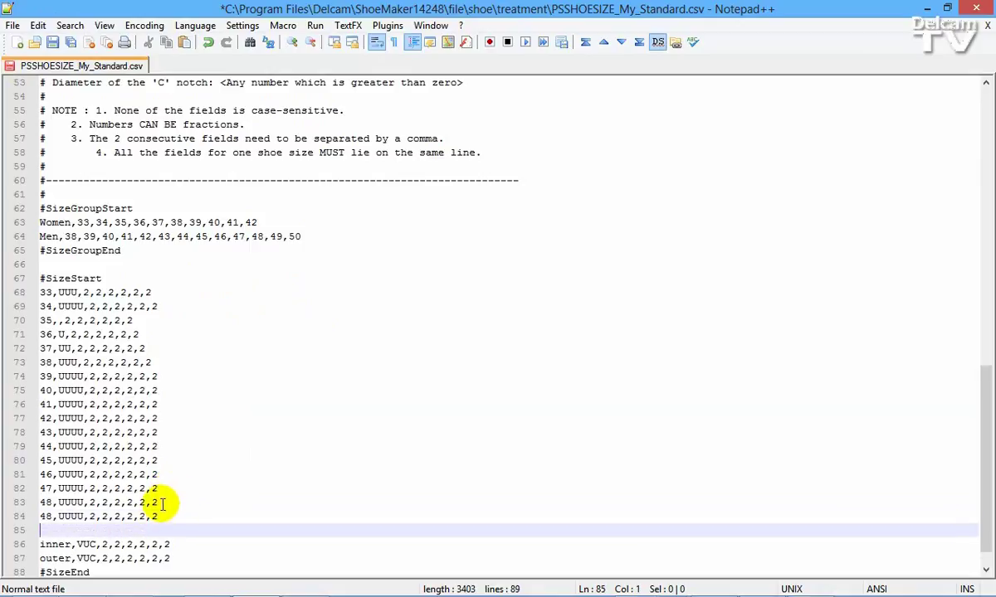
pyautogui.rightClick(89, 531)
pyautogui.click(154, 323)
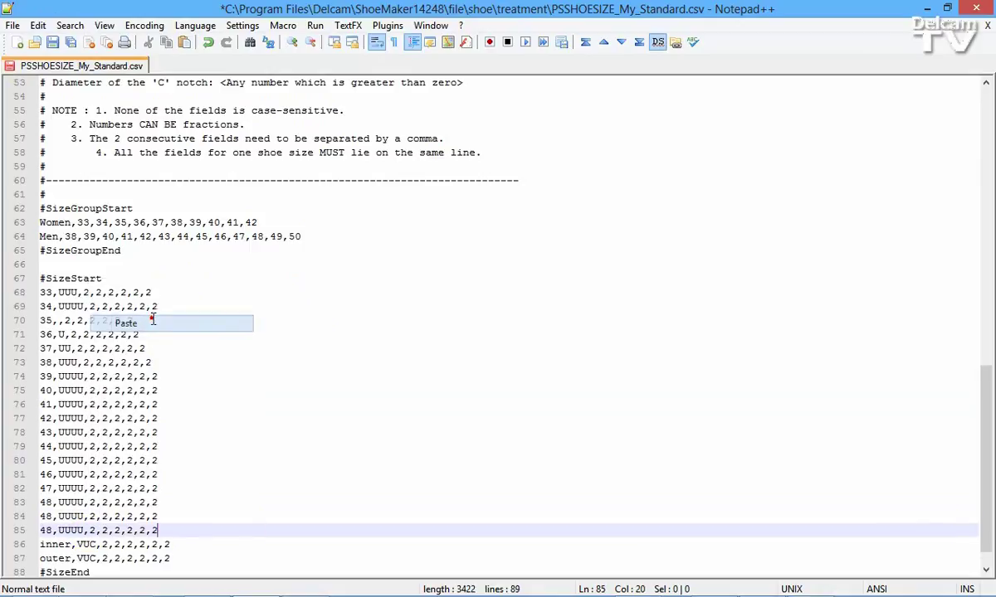
# - Renumber the two copied size 48 entries as 49 and 50, and save PSSHOESIZE_My_Standard.csv to the desktop before closing it
pyautogui.click(43, 516)
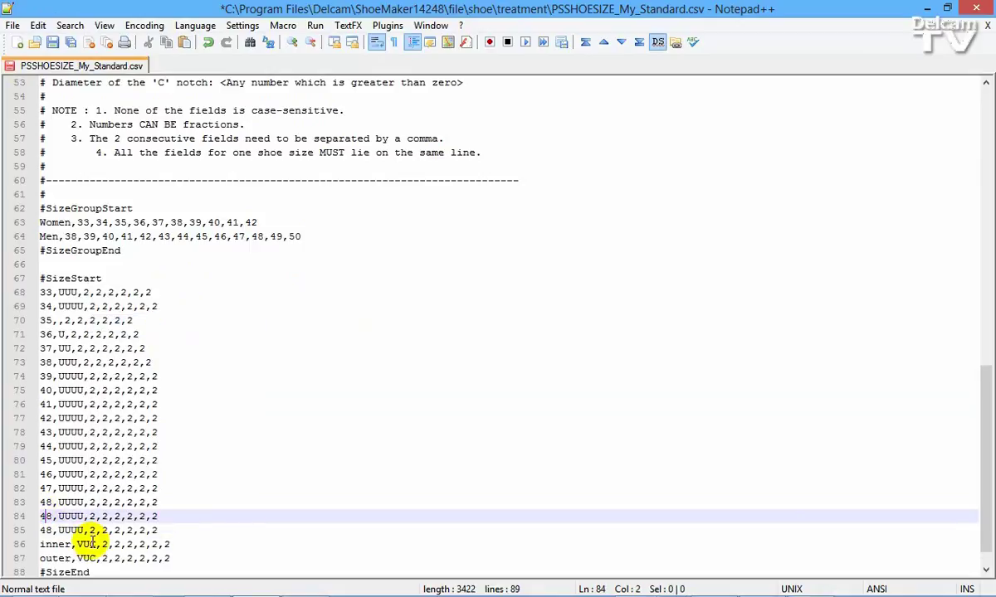
pyautogui.press('Down')
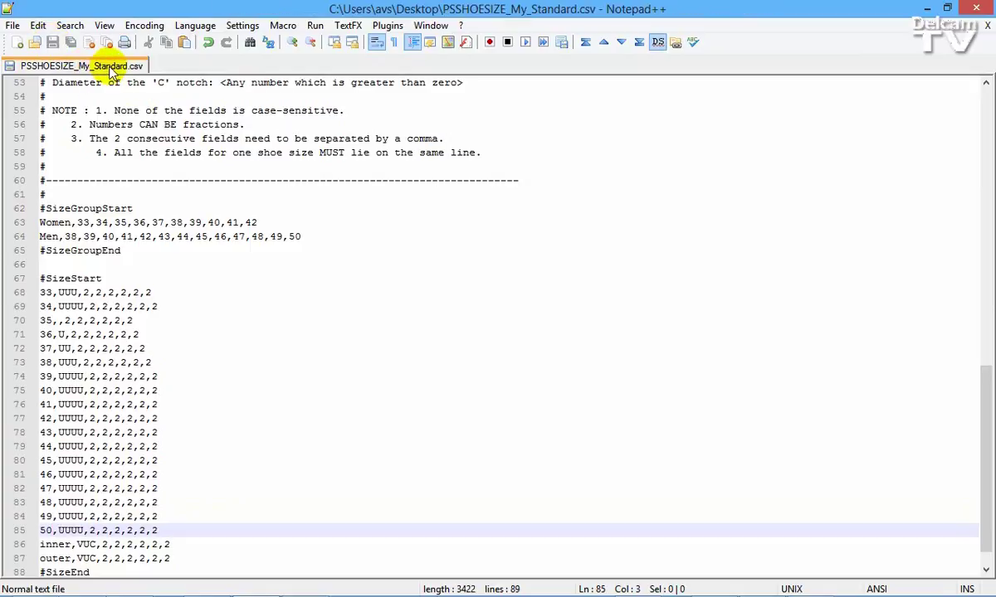
pyautogui.rightClick(108, 66)
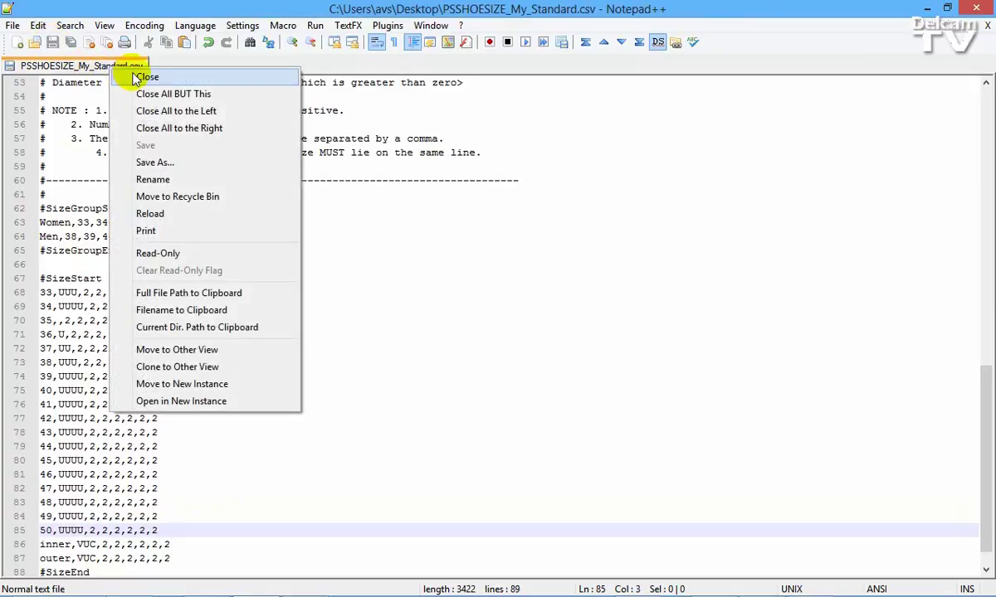
pyautogui.click(147, 77)
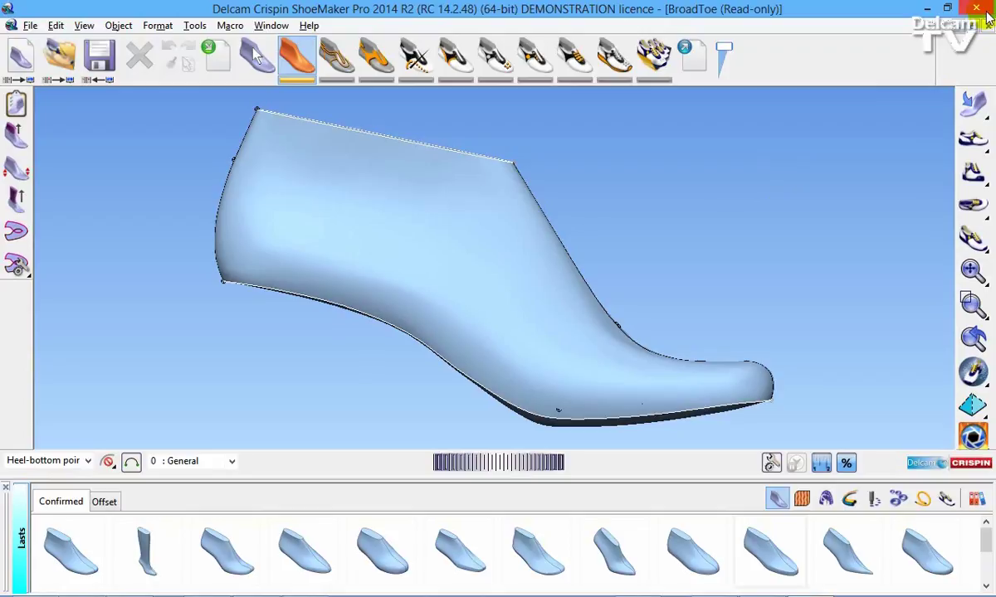
# - Restart Delcam Crispin ShoeMaker and load the BroadToe last from the confirmed lasts
pyautogui.click(985, 12)
pyautogui.click(542, 340)
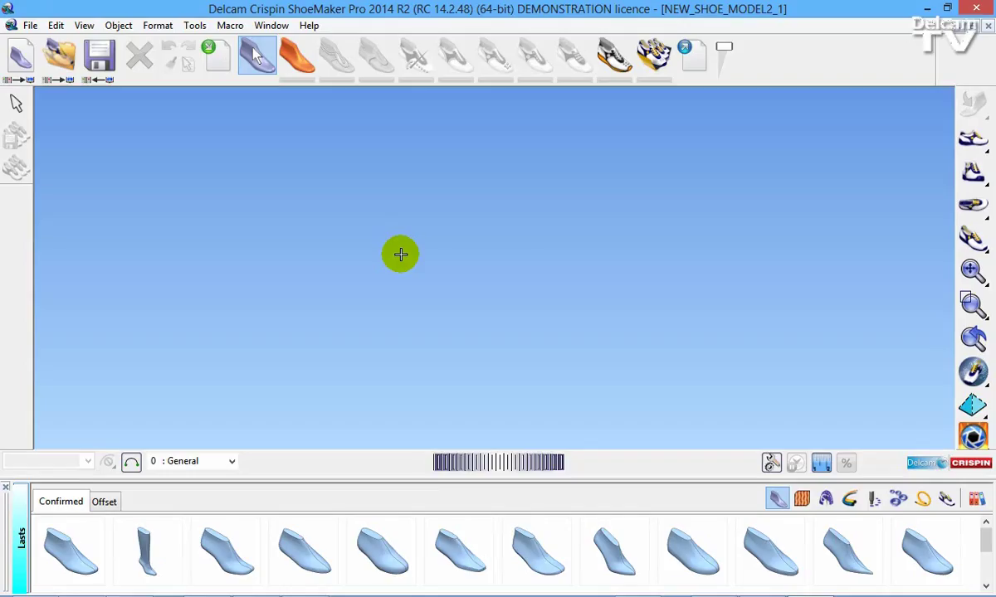
pyautogui.click(222, 539)
pyautogui.doubleClick(211, 534)
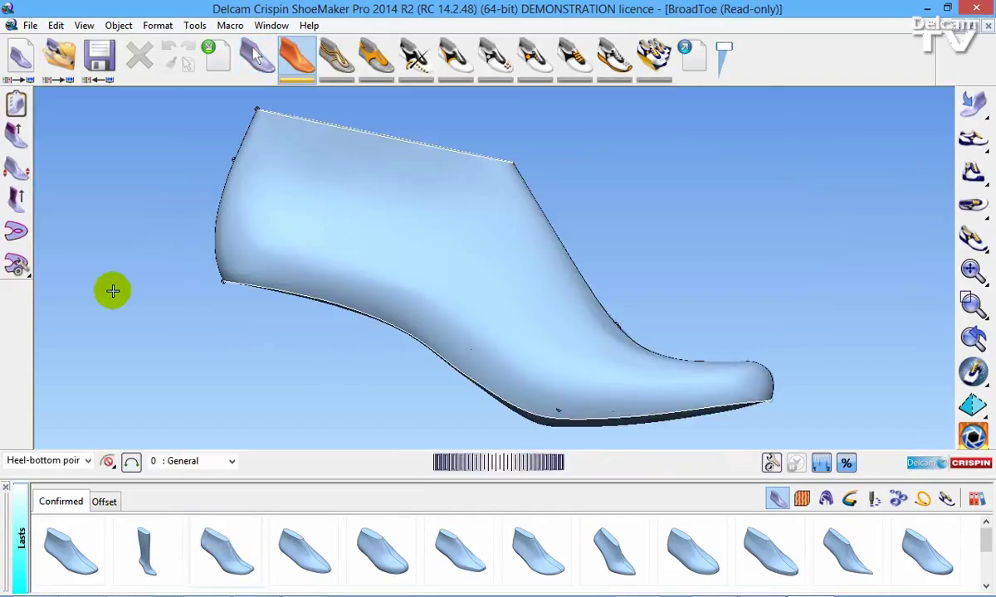
# - Start the Last Identification Wizard as a Standard last and advance to the Attributes of the last page, keeping all defaults
pyautogui.click(15, 103)
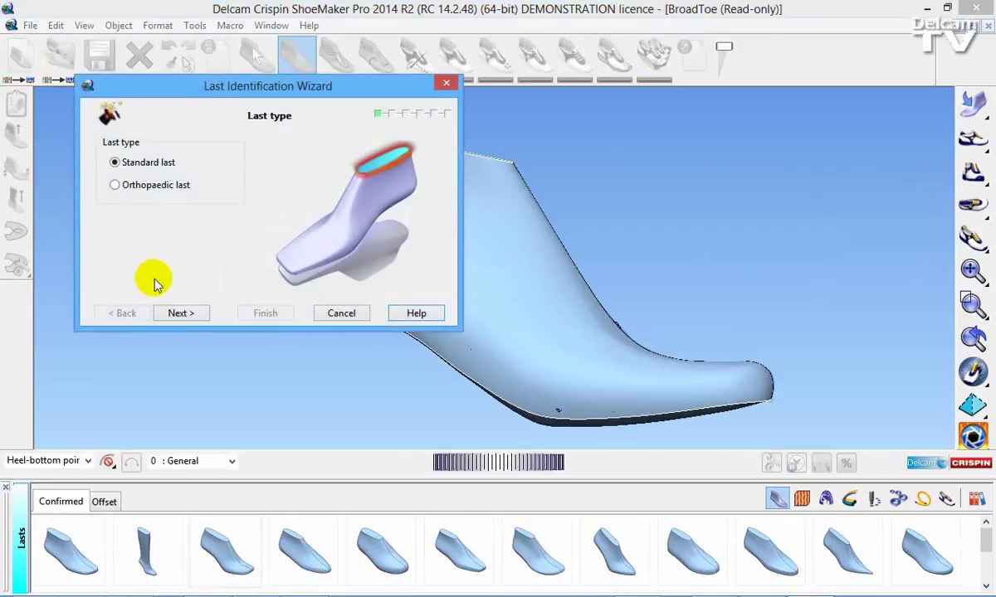
pyautogui.click(182, 316)
pyautogui.click(182, 313)
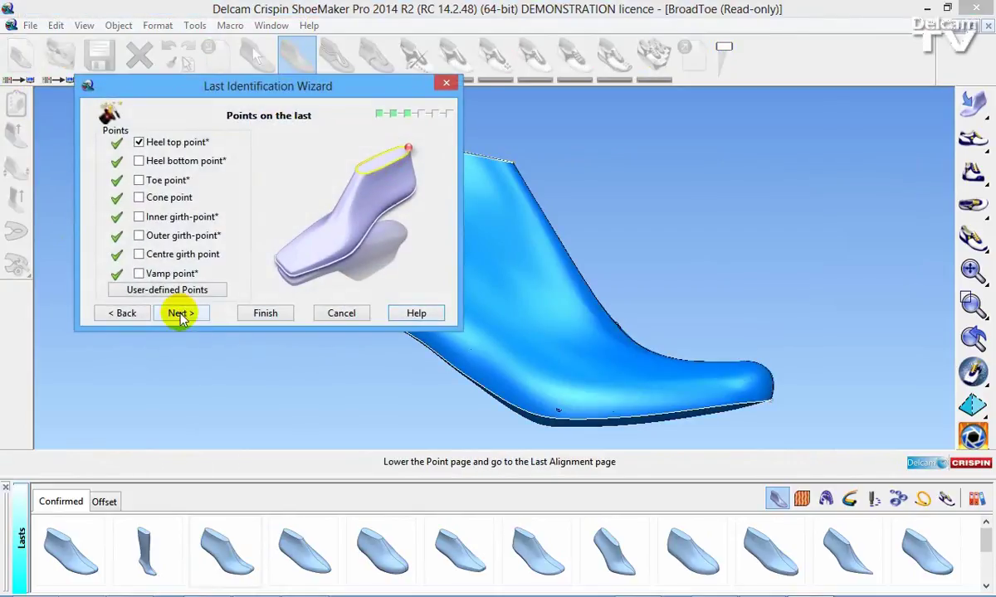
pyautogui.click(182, 313)
pyautogui.click(182, 313)
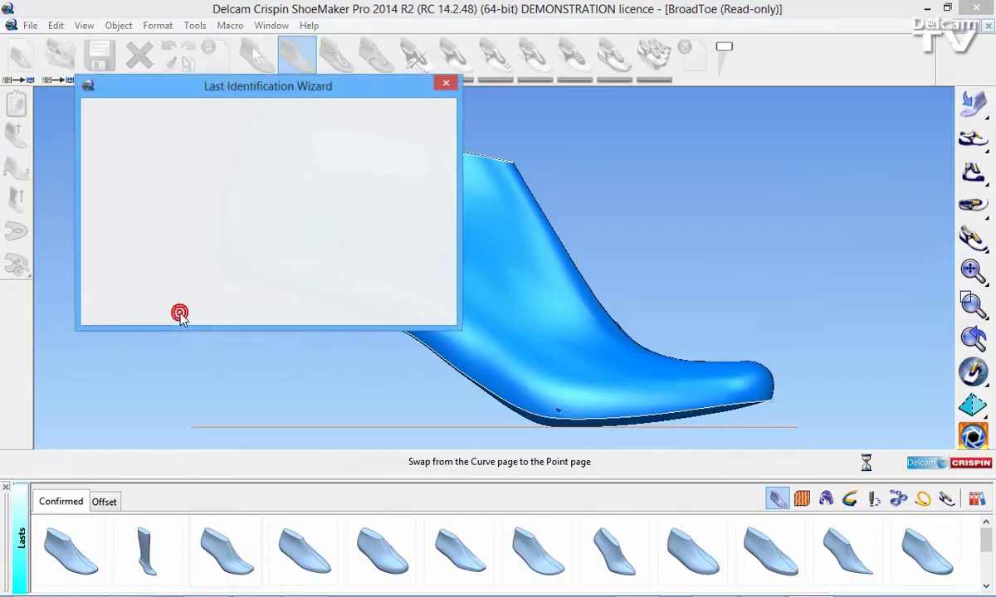
pyautogui.click(181, 315)
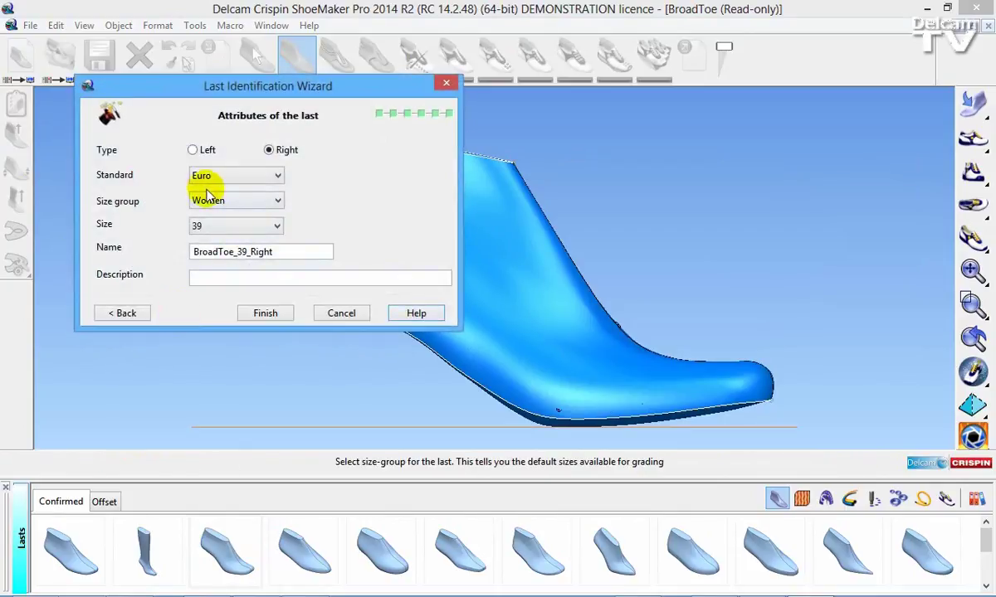
# - Choose the My_Standard sizing standard with the Women size group and examine its available sizes
pyautogui.click(214, 177)
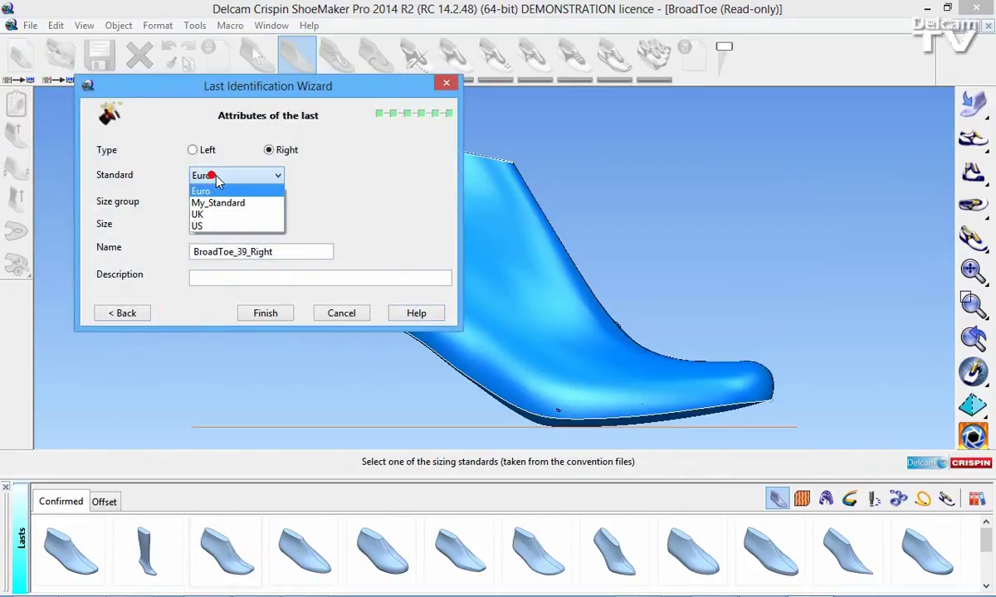
pyautogui.click(244, 207)
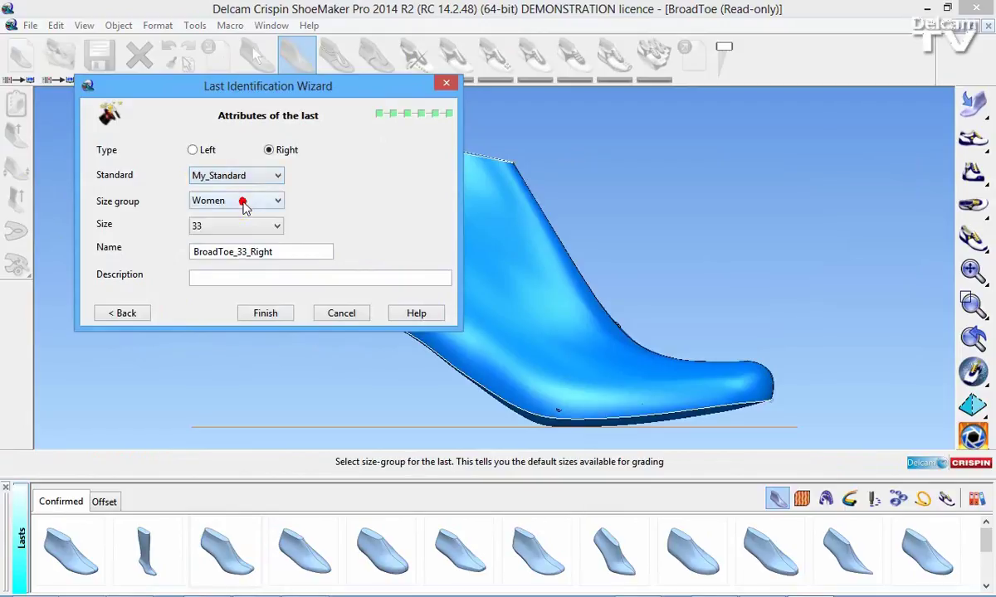
pyautogui.click(243, 201)
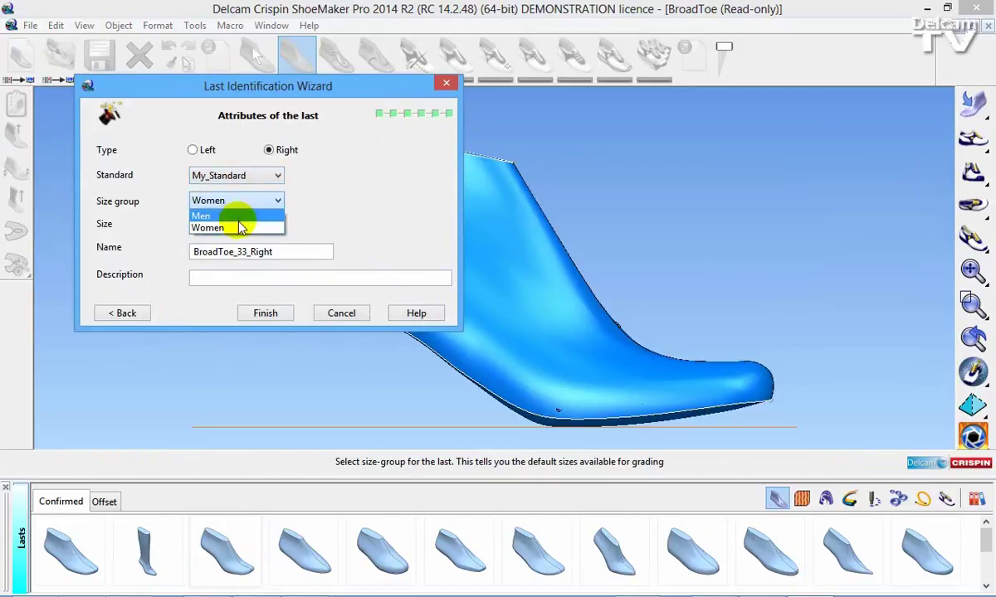
pyautogui.click(241, 227)
pyautogui.click(239, 226)
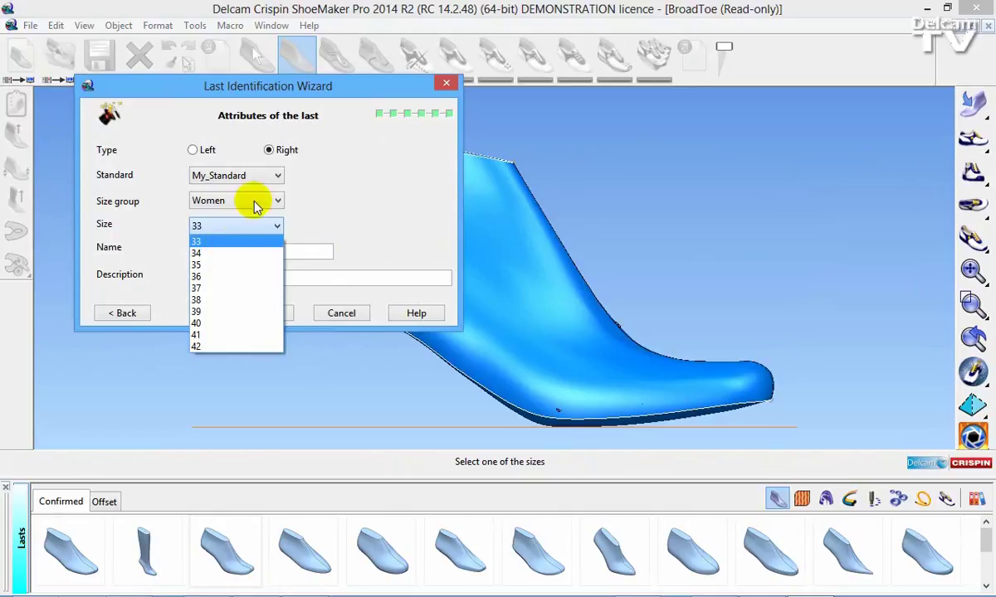
# - Switch the size group to Men, examine its available sizes, and cancel the wizard
pyautogui.click(249, 199)
pyautogui.click(248, 199)
pyautogui.click(240, 217)
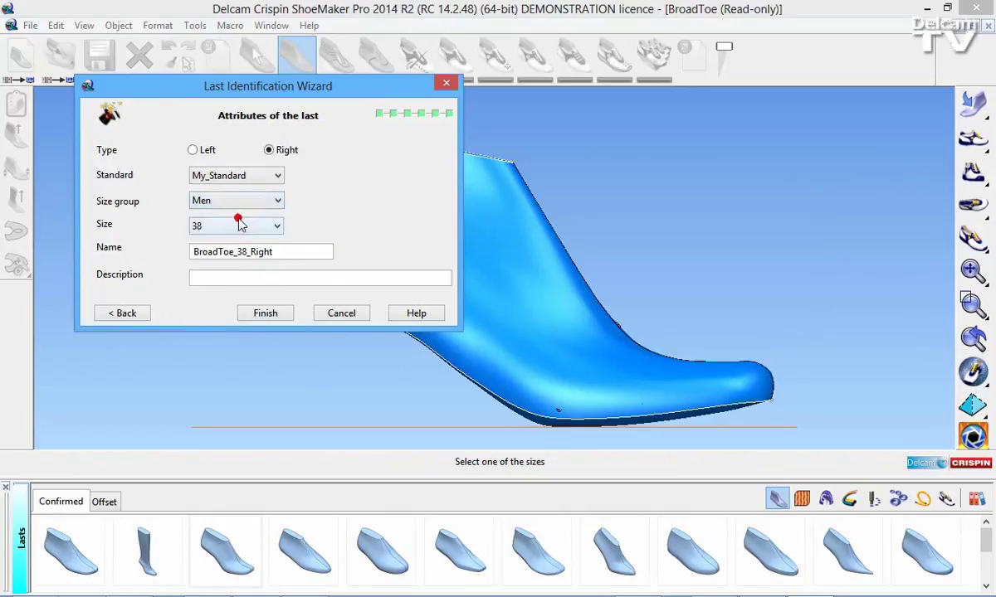
pyautogui.click(250, 225)
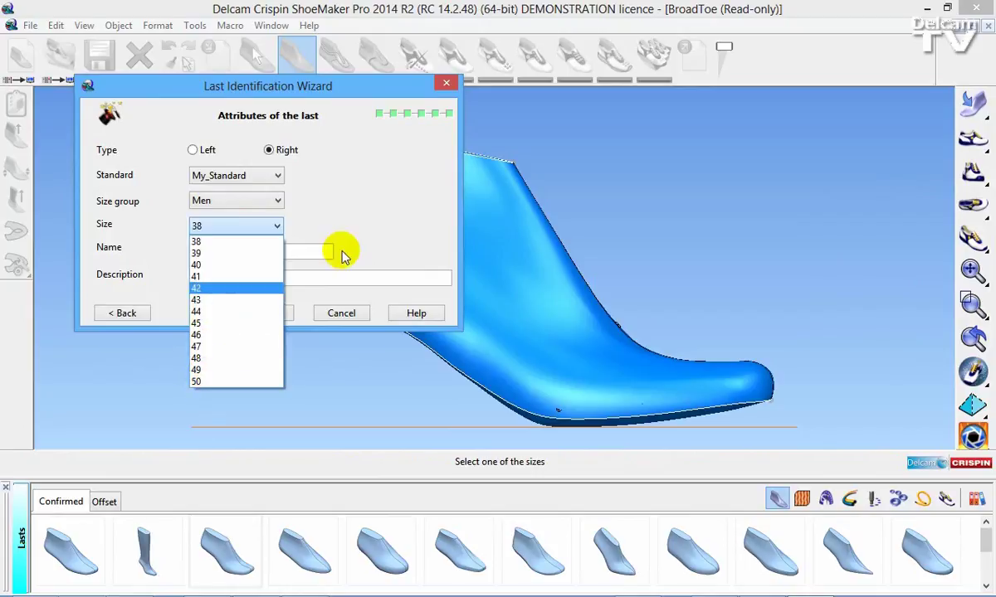
pyautogui.click(263, 226)
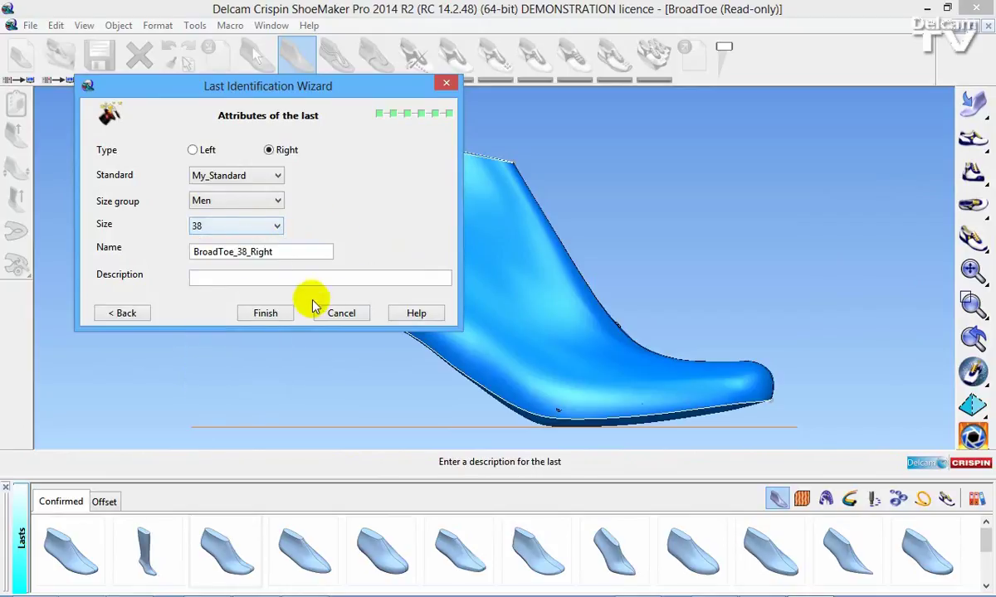
pyautogui.click(338, 316)
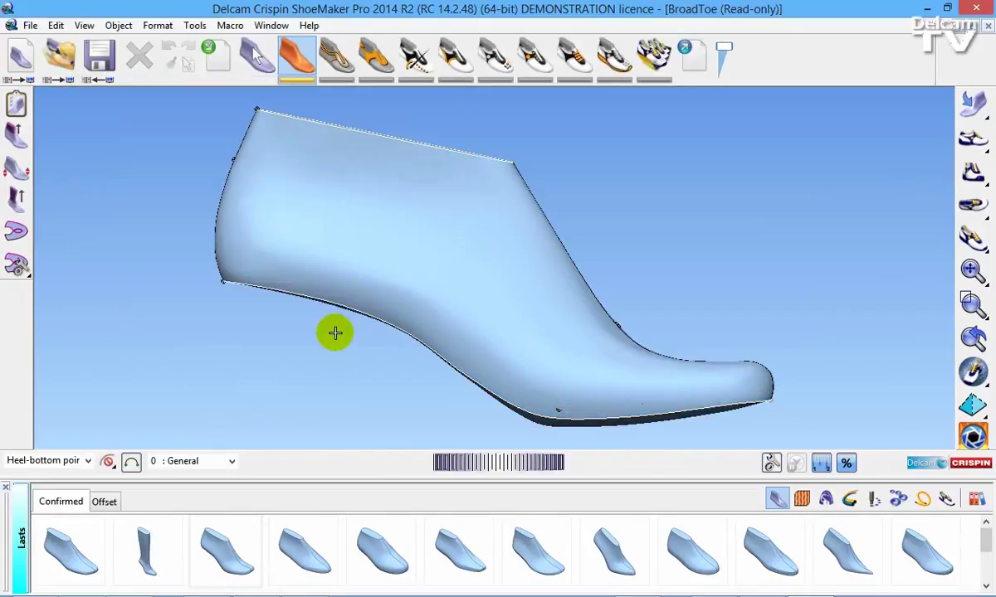